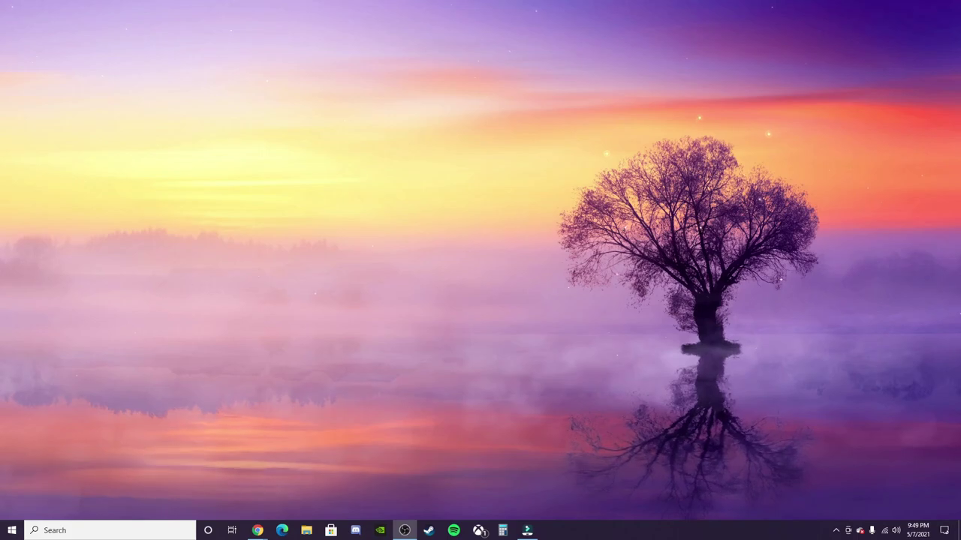
Launch Mod Assistant and look through its full list of available Beat Saber mods.
{"action": "key", "text": "super"}
{"action": "type", "text": "moda"}
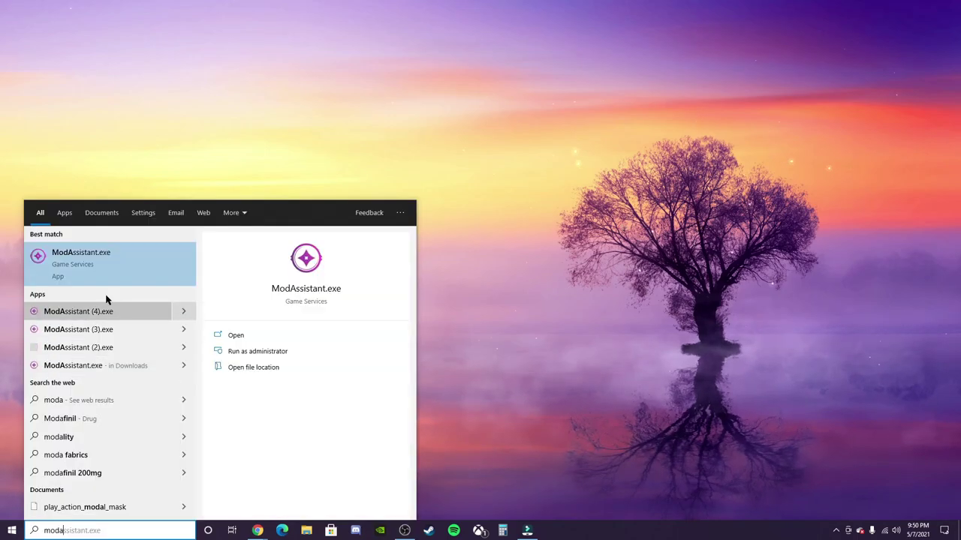
{"action": "left_click", "coordinate": [117, 264]}
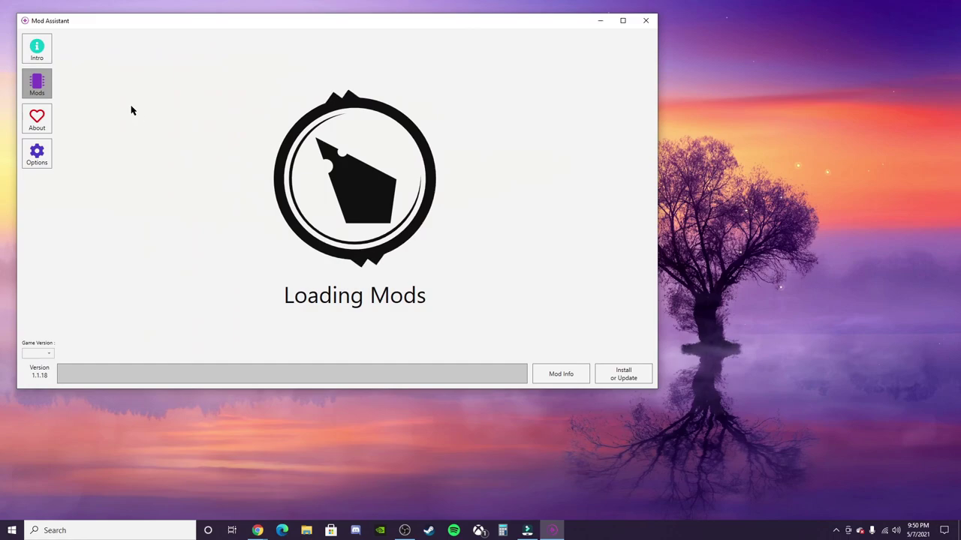
{"action": "left_click_drag", "start_coordinate": [331, 28], "coordinate": [491, 55]}
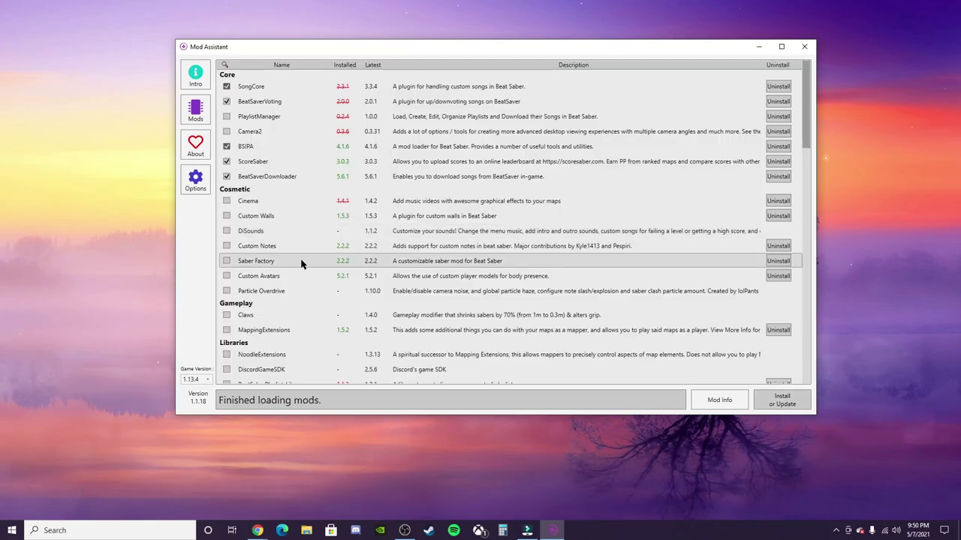
{"action": "scroll", "coordinate": [269, 315], "scroll_direction": "down", "scroll_amount": 20}
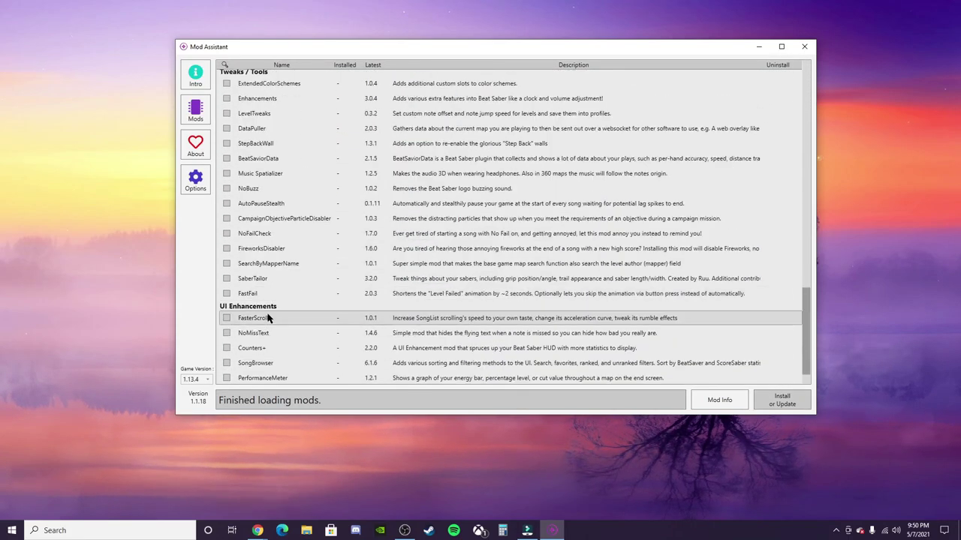
{"action": "scroll", "coordinate": [266, 317], "scroll_direction": "up", "scroll_amount": 20}
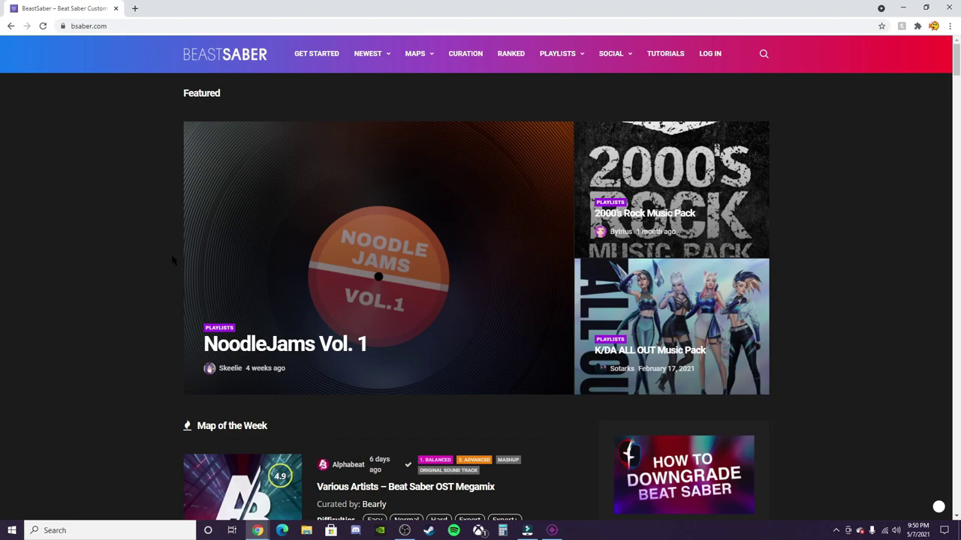
On the BeastSaber site, open the PC install guide from the Getting Started page.
{"action": "left_click", "coordinate": [303, 60]}
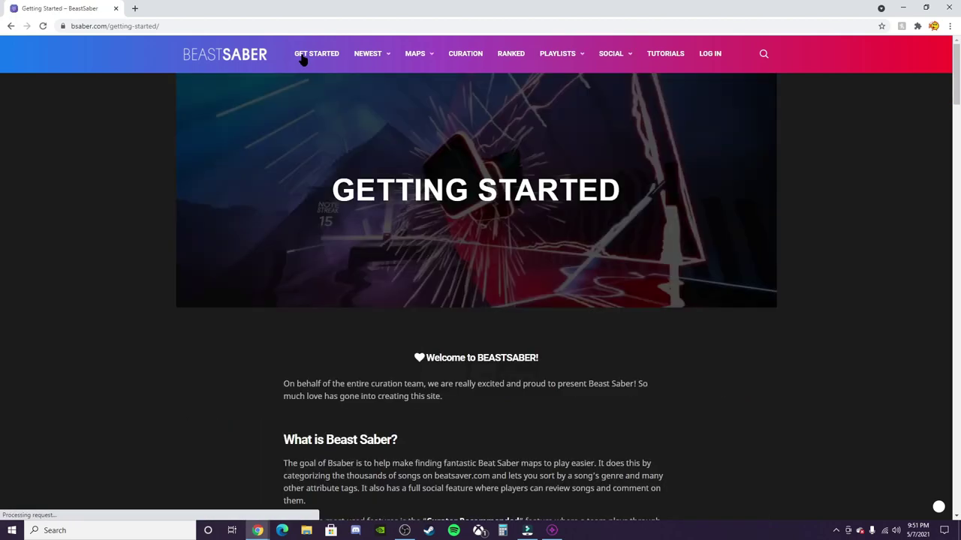
{"action": "scroll", "coordinate": [557, 340], "scroll_direction": "down", "scroll_amount": 4}
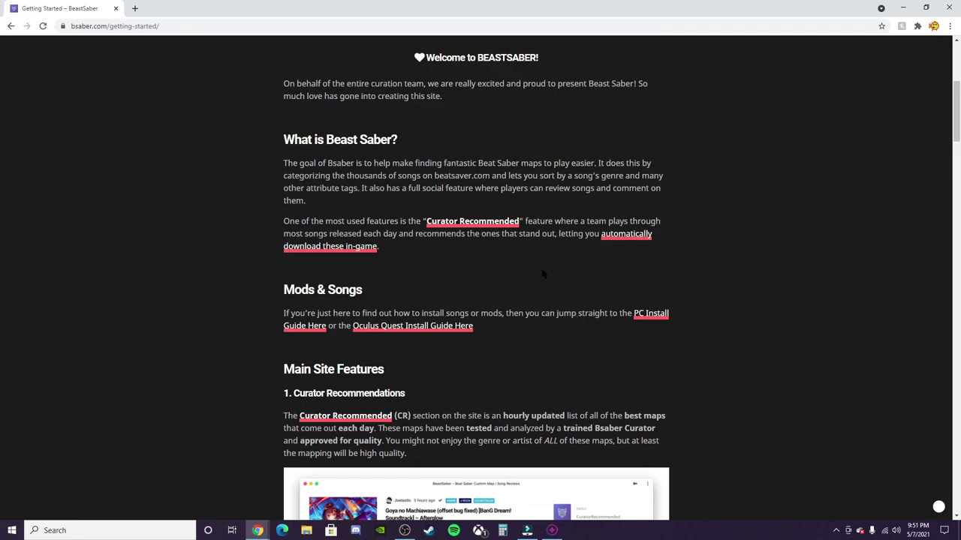
{"action": "left_click", "coordinate": [656, 322]}
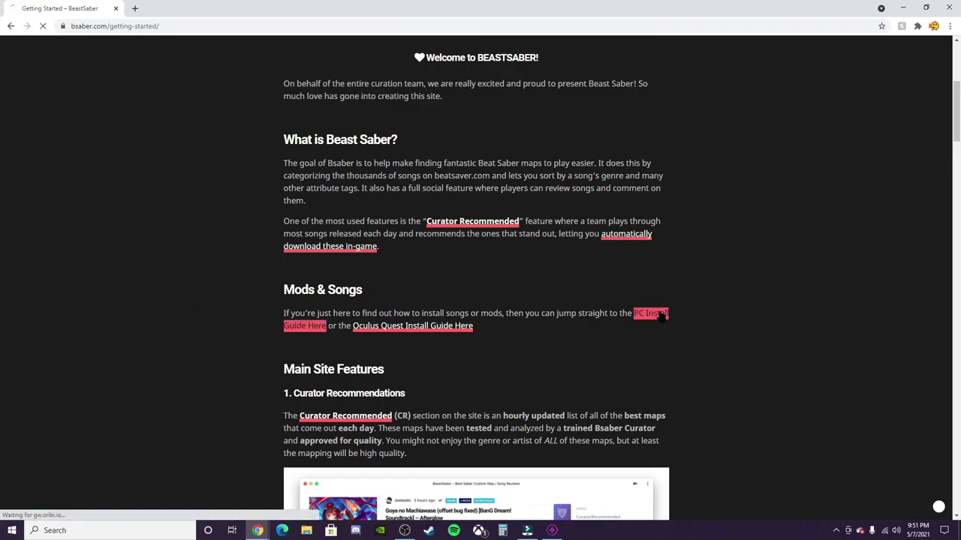
{"action": "scroll", "coordinate": [654, 309], "scroll_direction": "down", "scroll_amount": 3}
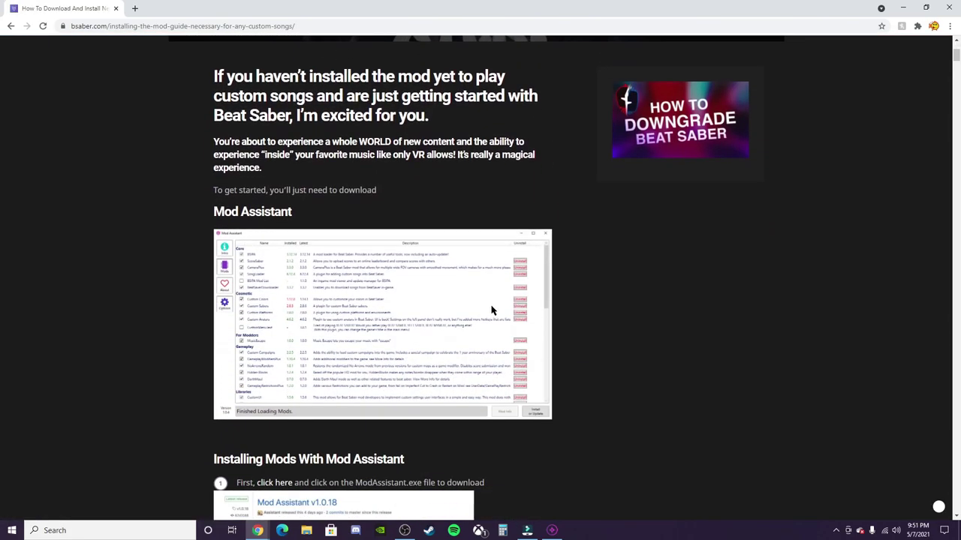
Follow the guide to the Mod Assistant v1.1.18 release page and download ModAssistant.exe.
{"action": "left_click", "coordinate": [247, 217]}
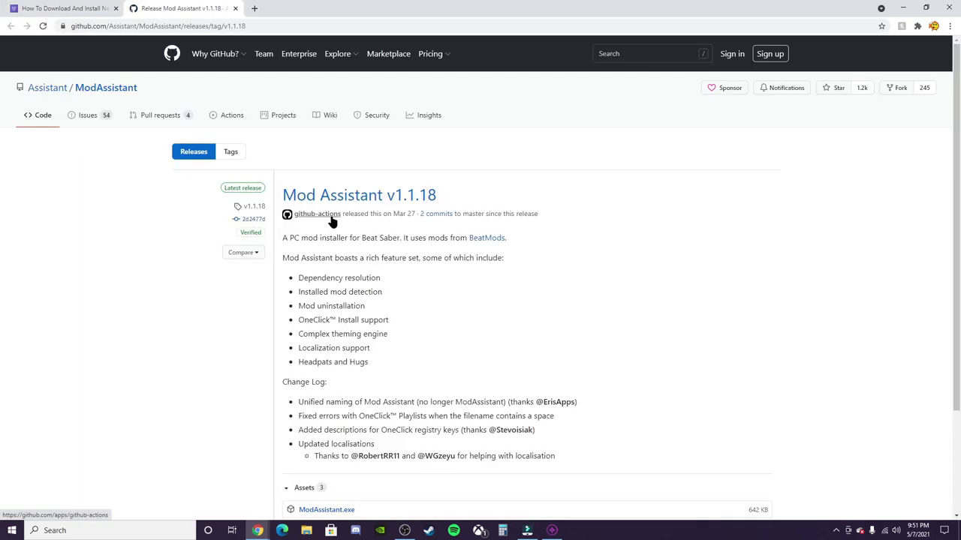
{"action": "scroll", "coordinate": [336, 222], "scroll_direction": "down", "scroll_amount": 2}
{"action": "left_click", "coordinate": [335, 379]}
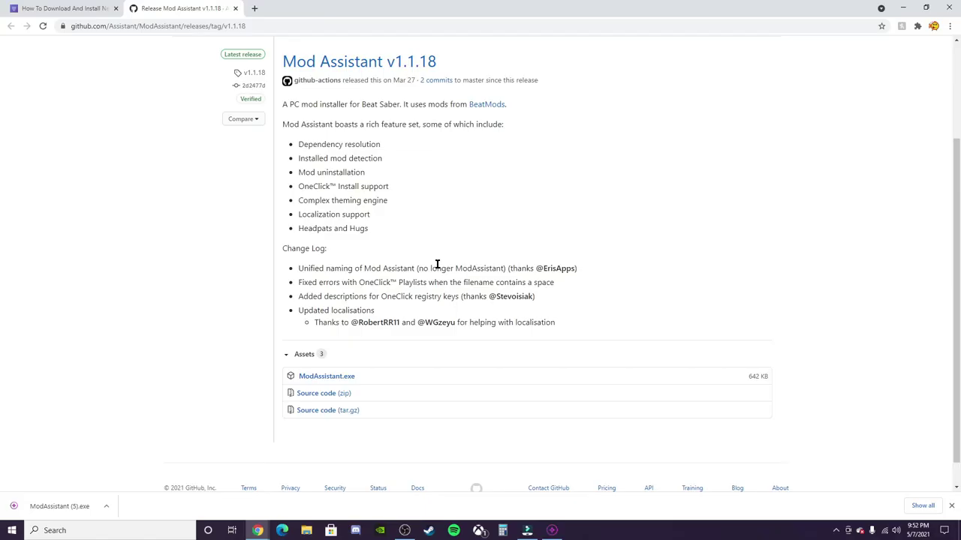
{"action": "scroll", "coordinate": [433, 263], "scroll_direction": "up", "scroll_amount": 1}
{"action": "scroll", "coordinate": [433, 263], "scroll_direction": "down", "scroll_amount": 1}
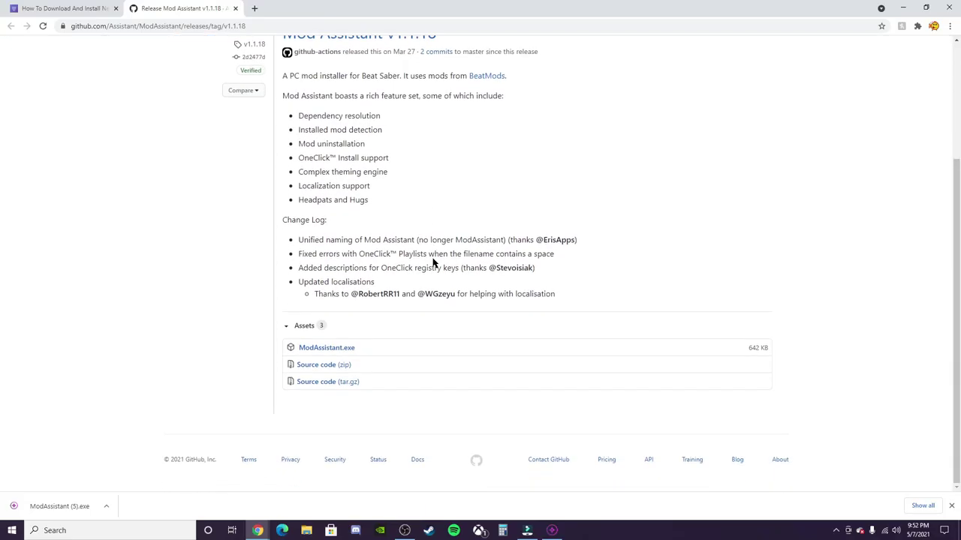
{"action": "scroll", "coordinate": [433, 263], "scroll_direction": "up", "scroll_amount": 1}
{"action": "scroll", "coordinate": [433, 263], "scroll_direction": "up", "scroll_amount": 1}
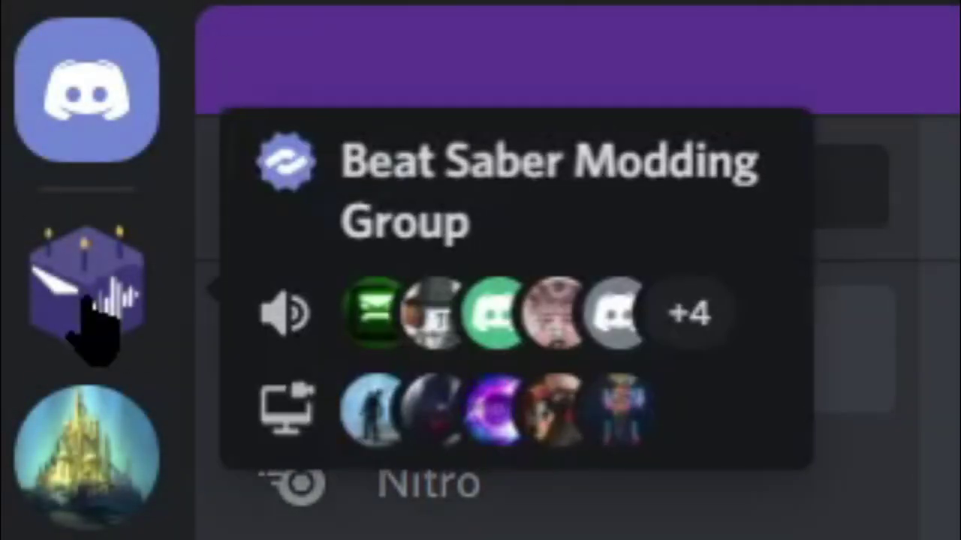
Switch to Discord and browse the published mods in the pc-mods channel of the Beat Saber Modding Group server.
{"action": "left_click", "coordinate": [83, 289]}
{"action": "scroll", "coordinate": [52, 312], "scroll_direction": "down", "scroll_amount": 3}
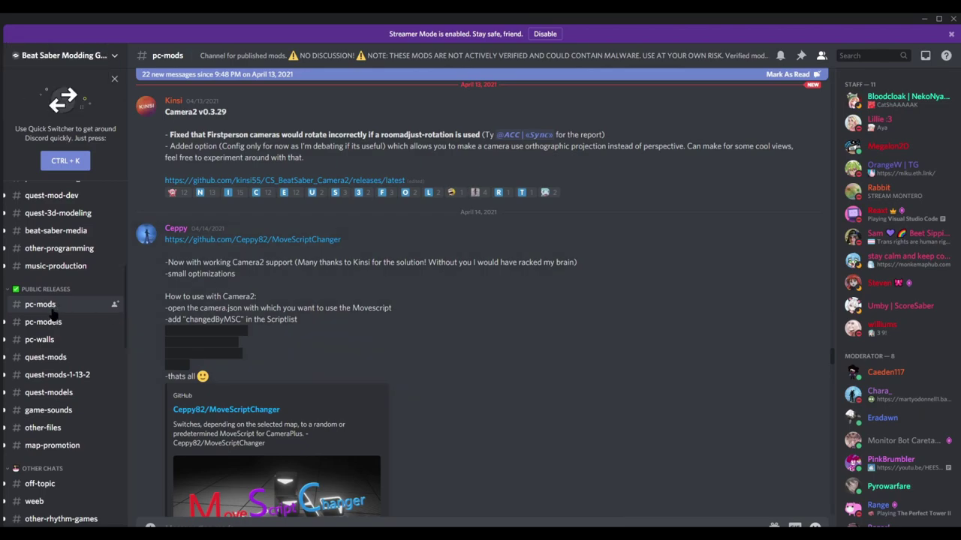
{"action": "scroll", "coordinate": [57, 302], "scroll_direction": "up", "scroll_amount": 5}
{"action": "scroll", "coordinate": [57, 302], "scroll_direction": "down", "scroll_amount": 5}
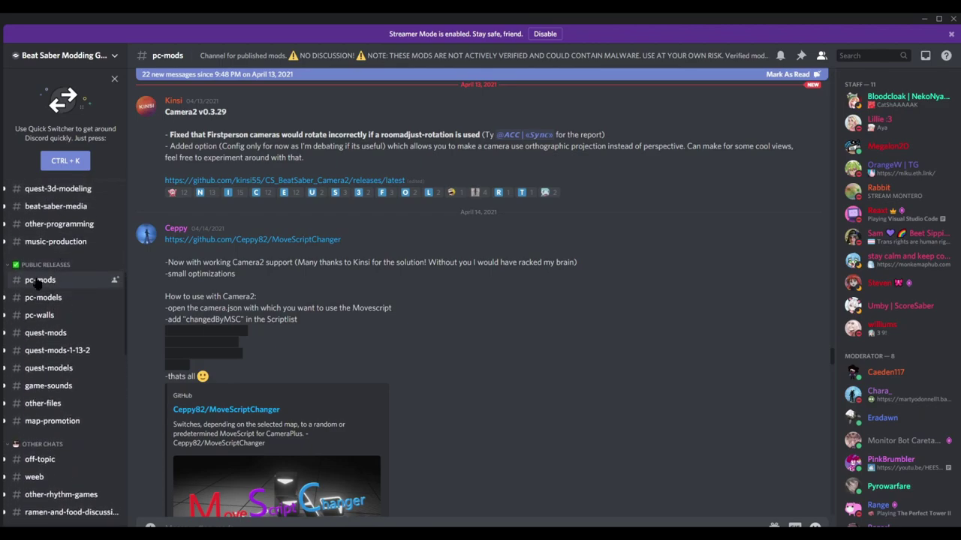
{"action": "scroll", "coordinate": [335, 363], "scroll_direction": "down", "scroll_amount": 5}
{"action": "scroll", "coordinate": [336, 363], "scroll_direction": "down", "scroll_amount": 20}
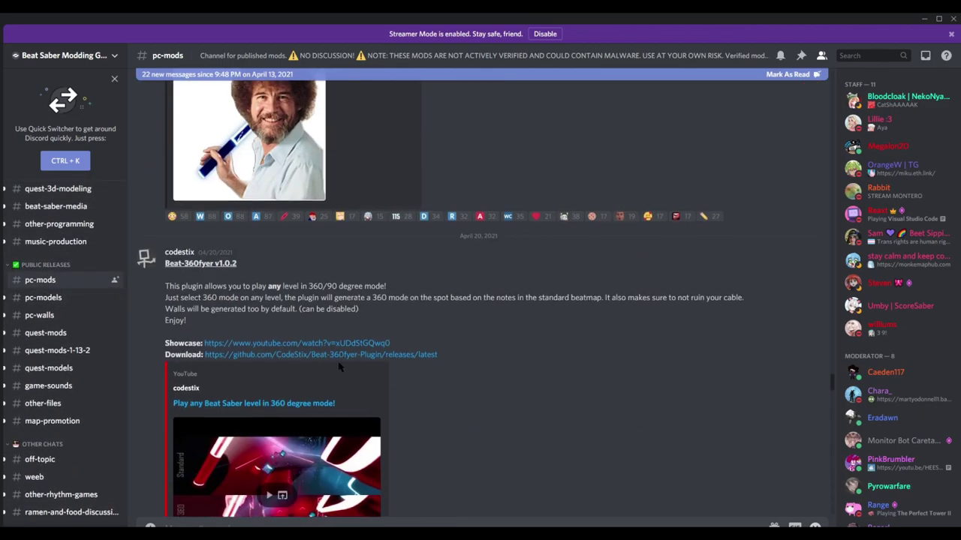
{"action": "scroll", "coordinate": [336, 363], "scroll_direction": "down", "scroll_amount": 20}
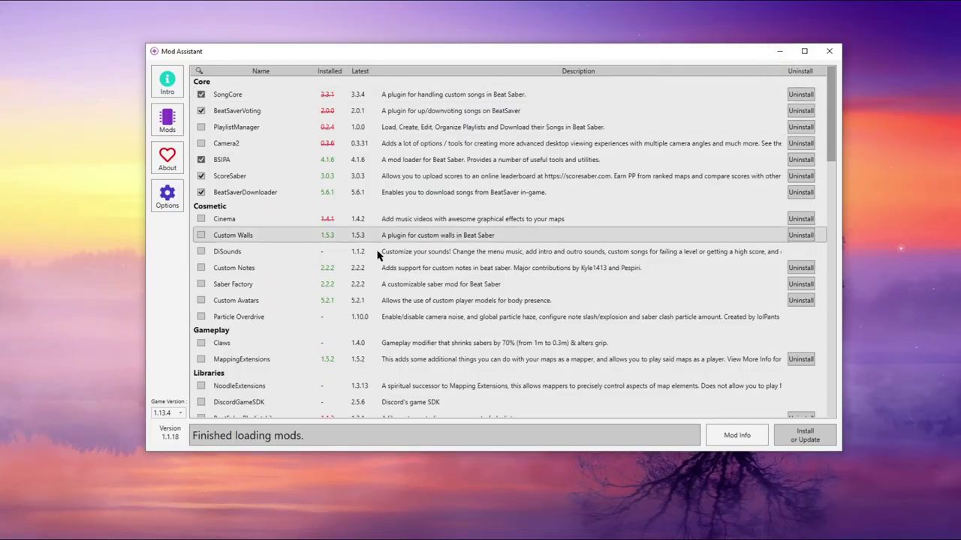
In Mod Assistant, agree to the introductory terms with game version 1.13.4 kept, and open the program options.
{"action": "left_click", "coordinate": [167, 82]}
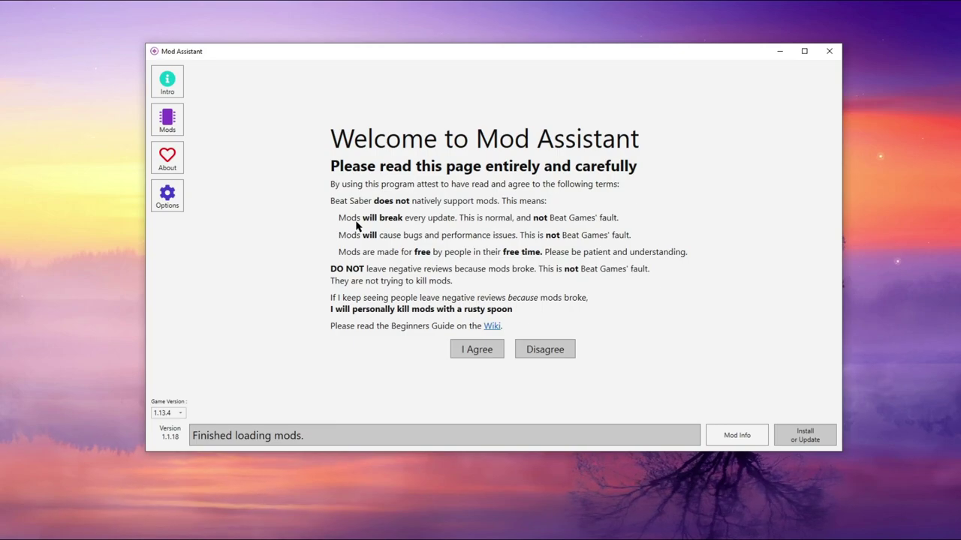
{"action": "left_click", "coordinate": [169, 413]}
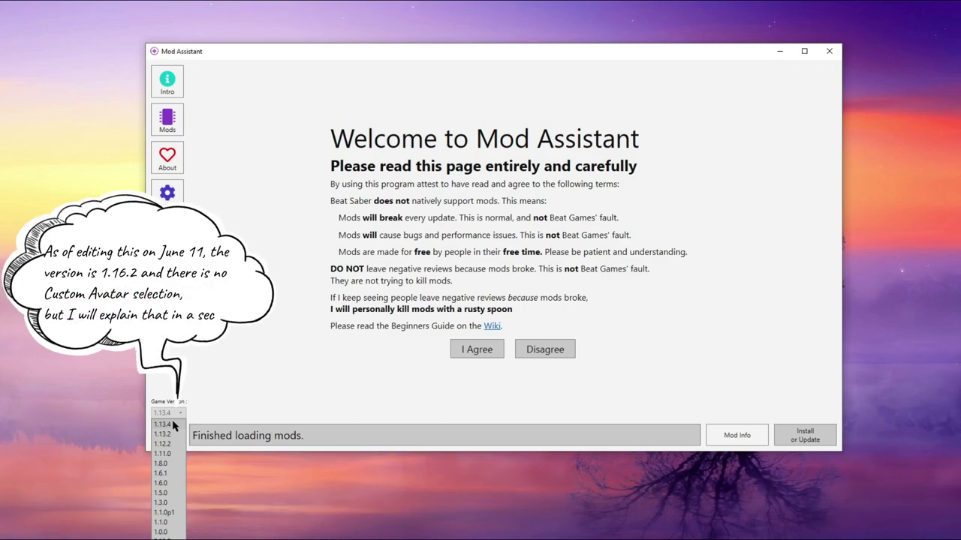
{"action": "left_click", "coordinate": [173, 417]}
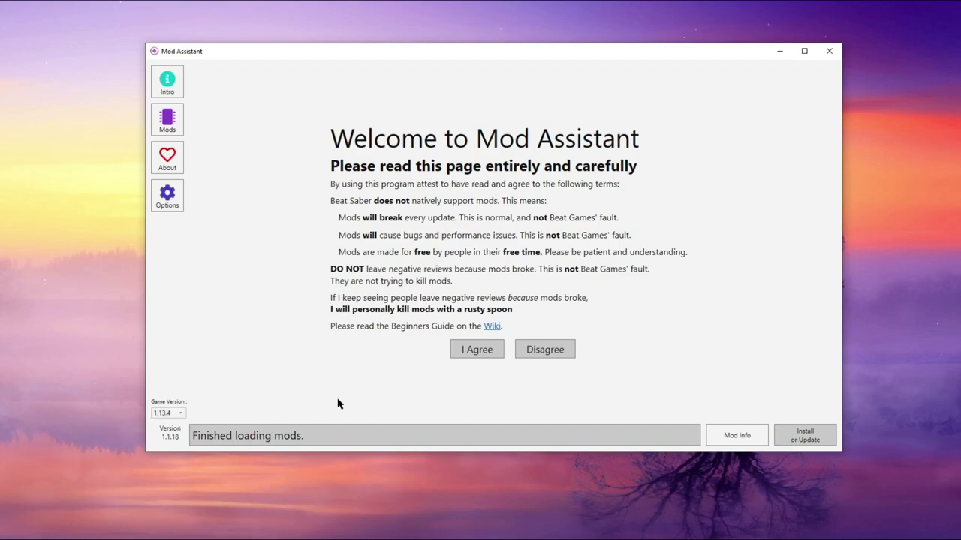
{"action": "left_click", "coordinate": [479, 353]}
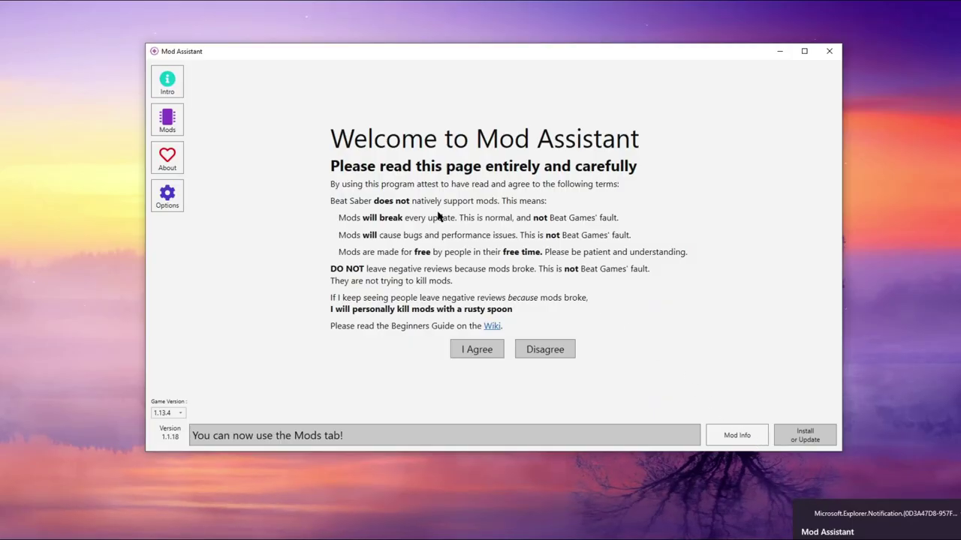
{"action": "left_click", "coordinate": [170, 124]}
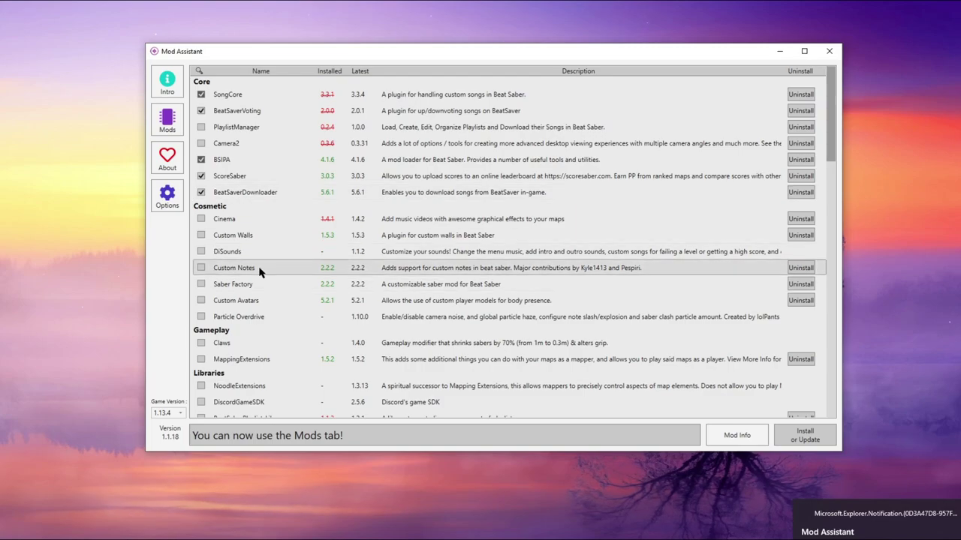
{"action": "left_click", "coordinate": [166, 195]}
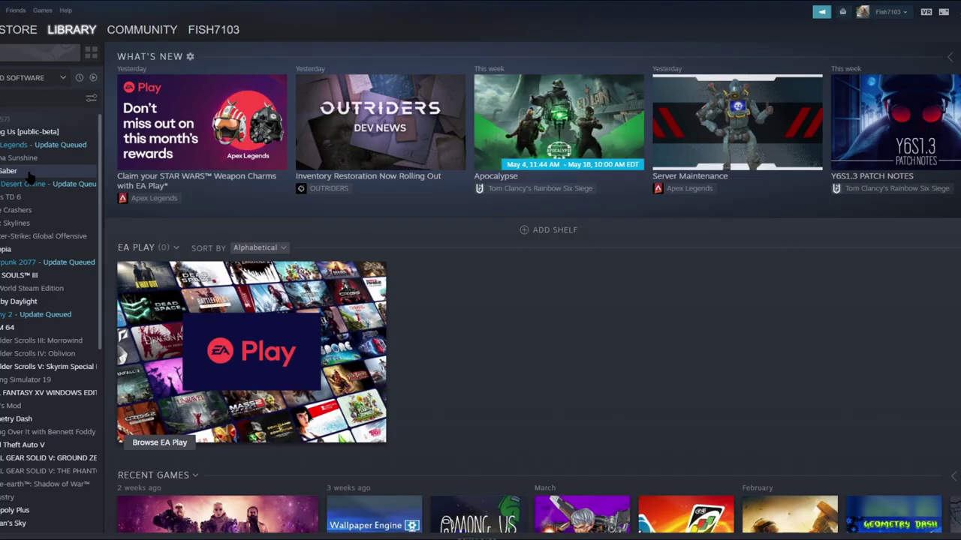
In the Steam library, browse Beat Saber's local files and copy the address of the game folder.
{"action": "left_click", "coordinate": [28, 173]}
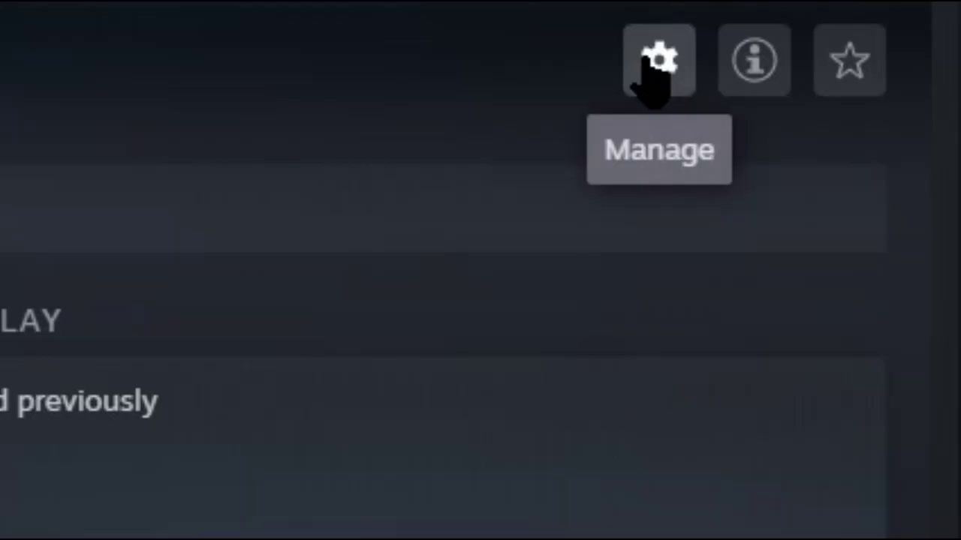
{"action": "left_click", "coordinate": [650, 66]}
{"action": "mouse_move", "coordinate": [694, 241]}
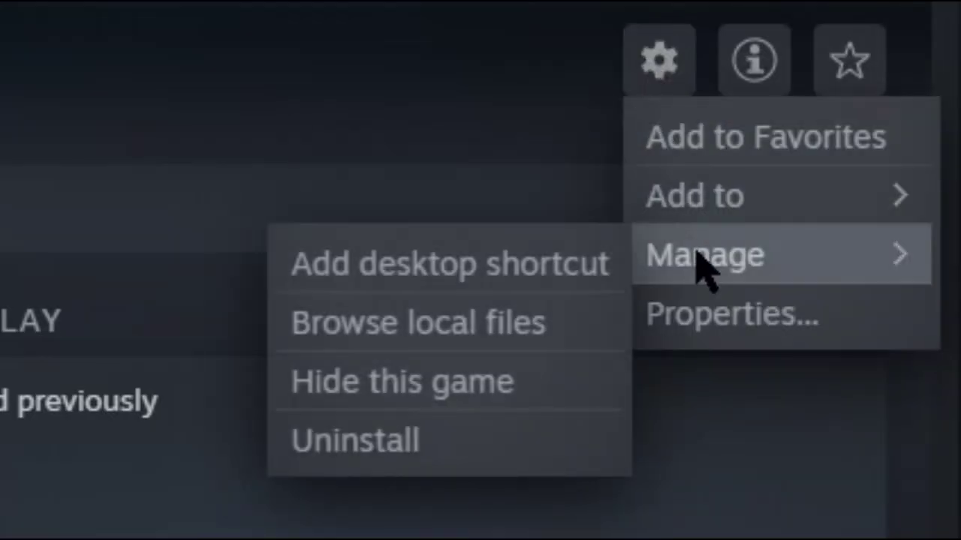
{"action": "left_click", "coordinate": [544, 339]}
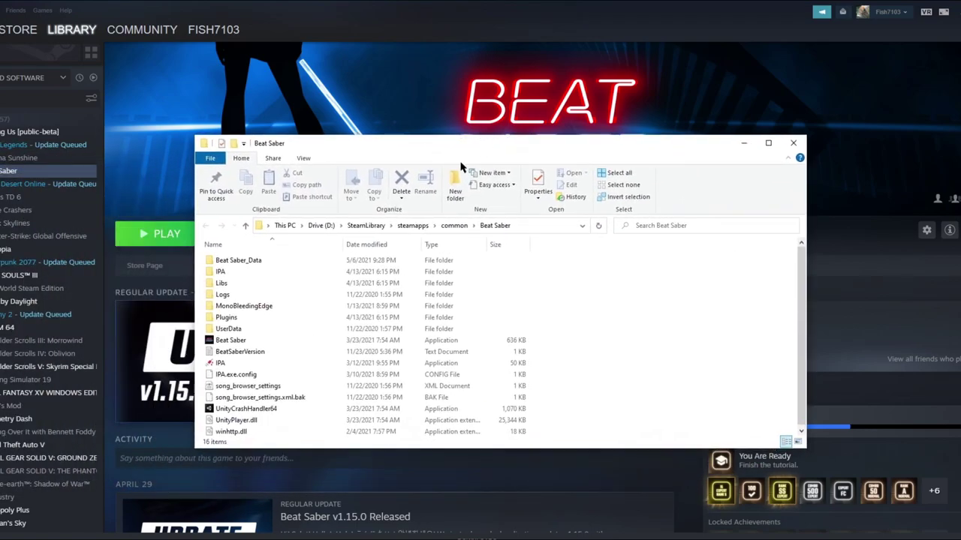
{"action": "right_click", "coordinate": [492, 229]}
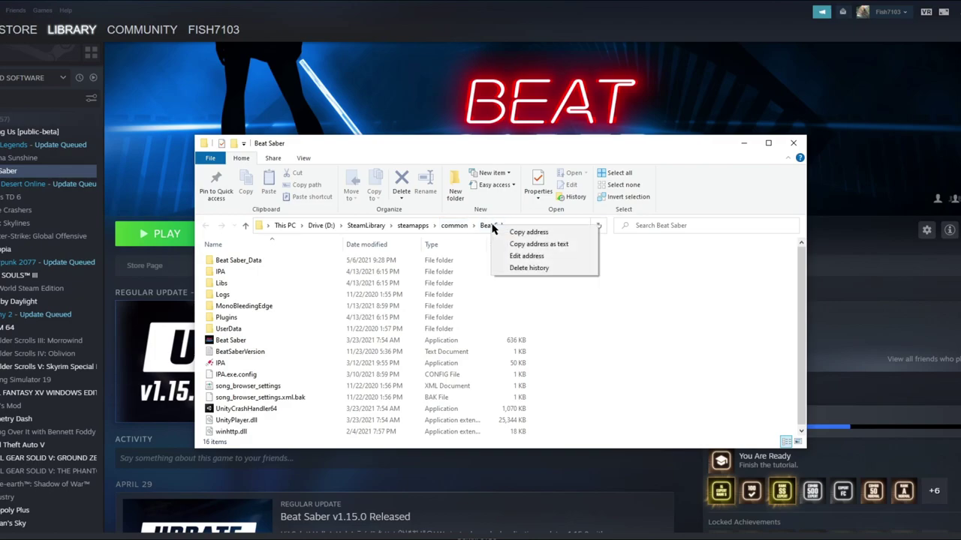
{"action": "left_click", "coordinate": [514, 233]}
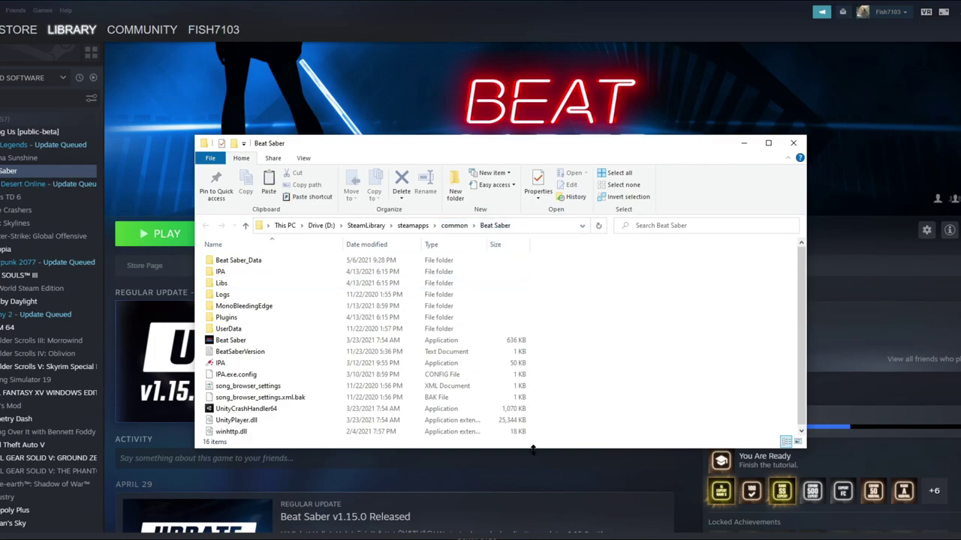
Switch to Mod Assistant and set the install folder to D:\SteamLibrary\steamapps\common\Beat Saber.
{"action": "key", "text": "alt+Tab"}
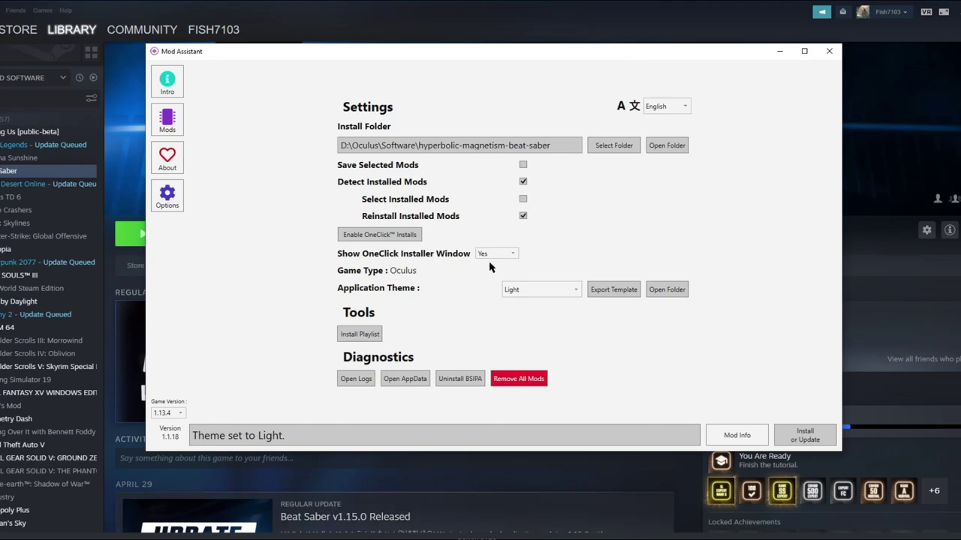
{"action": "left_click", "coordinate": [614, 147]}
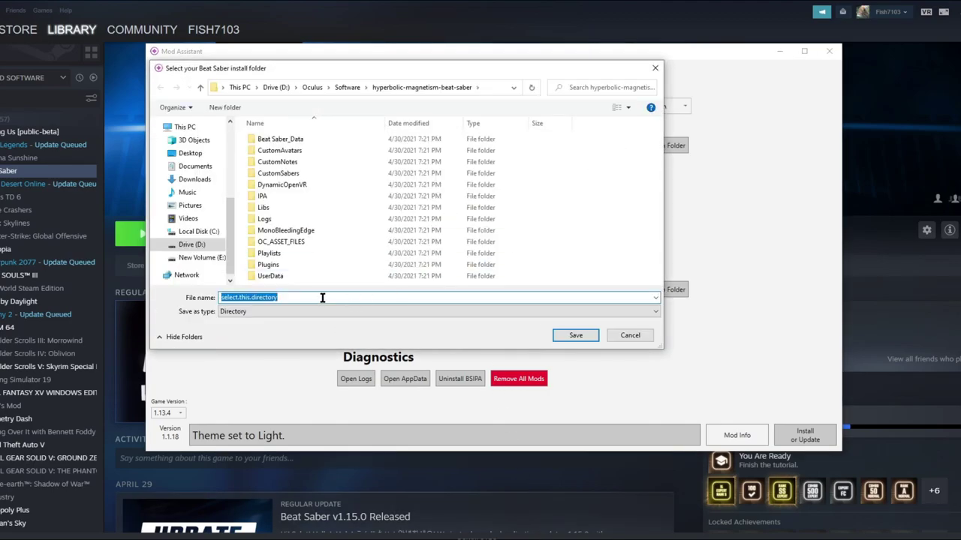
{"action": "key", "text": "ctrl+v"}
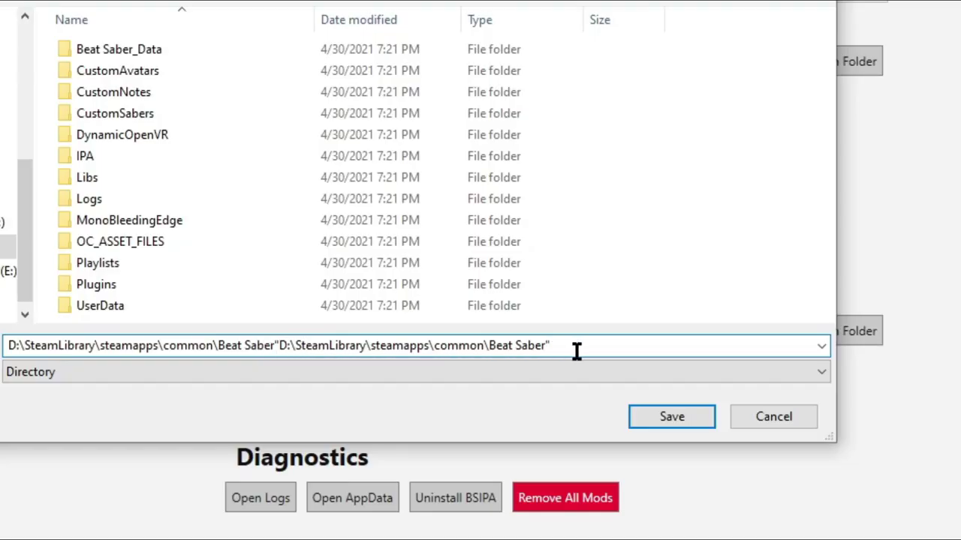
{"action": "left_click_drag", "start_coordinate": [524, 300], "coordinate": [379, 297]}
{"action": "left_click_drag", "start_coordinate": [306, 343], "coordinate": [274, 344]}
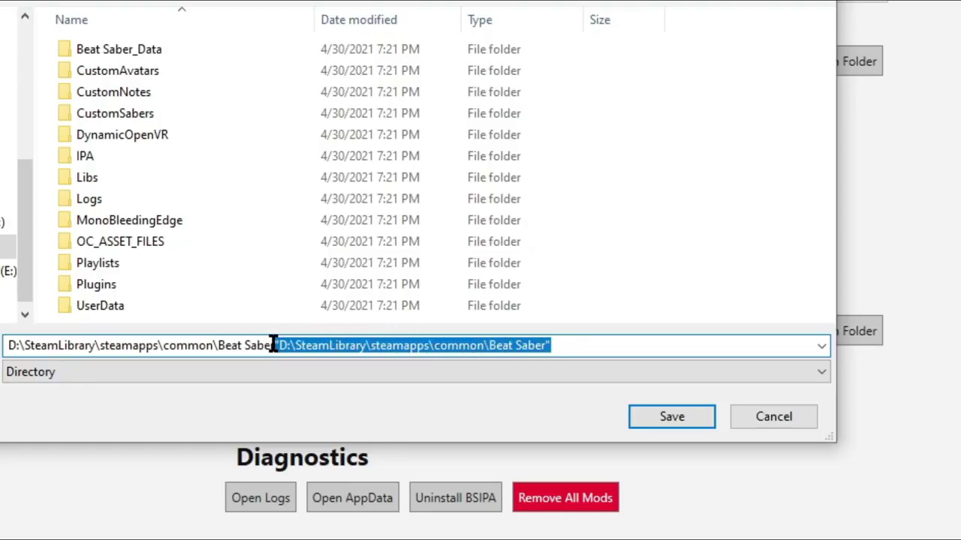
{"action": "key", "text": "BackSpace"}
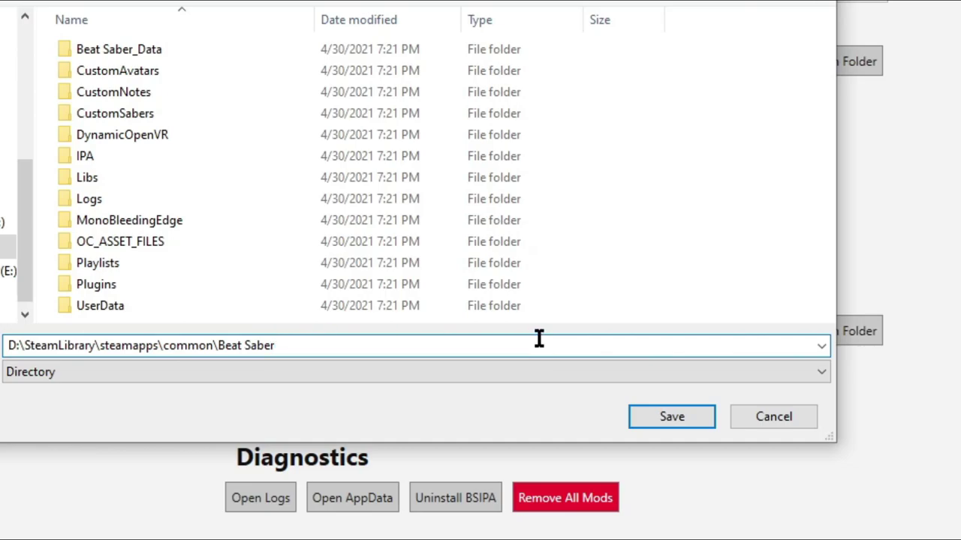
{"action": "left_click", "coordinate": [662, 417]}
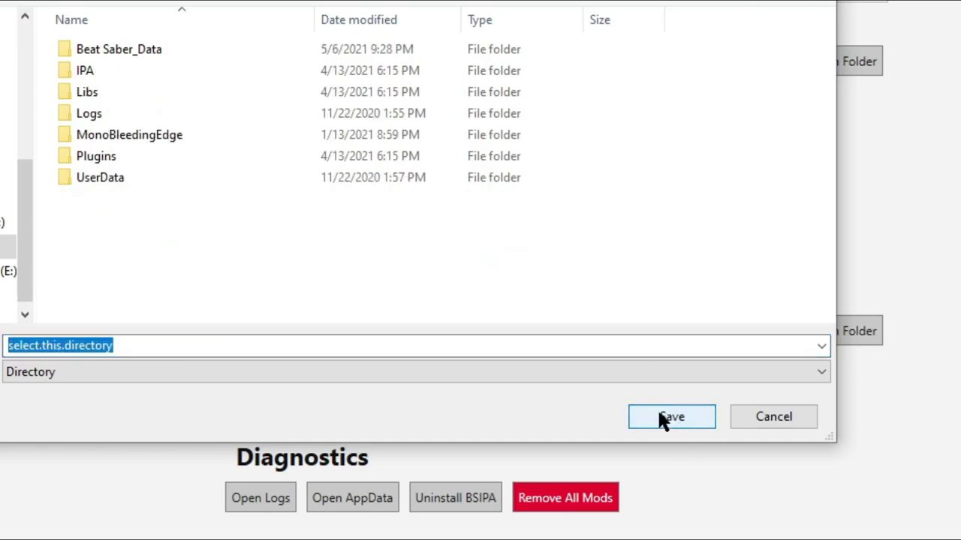
{"action": "left_click", "coordinate": [658, 417]}
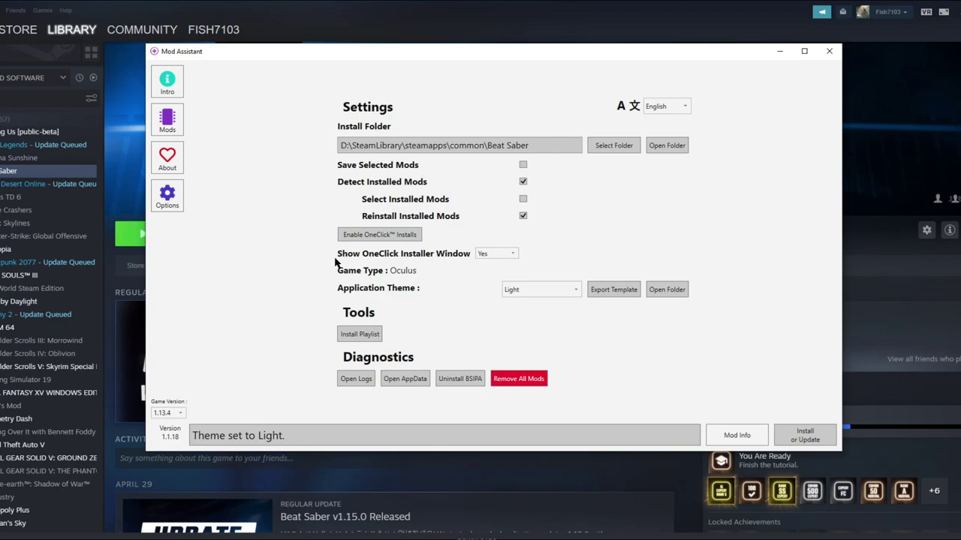
In the Oculus library, view the details of Beat Saber and copy its install location.
{"action": "left_click", "coordinate": [828, 51]}
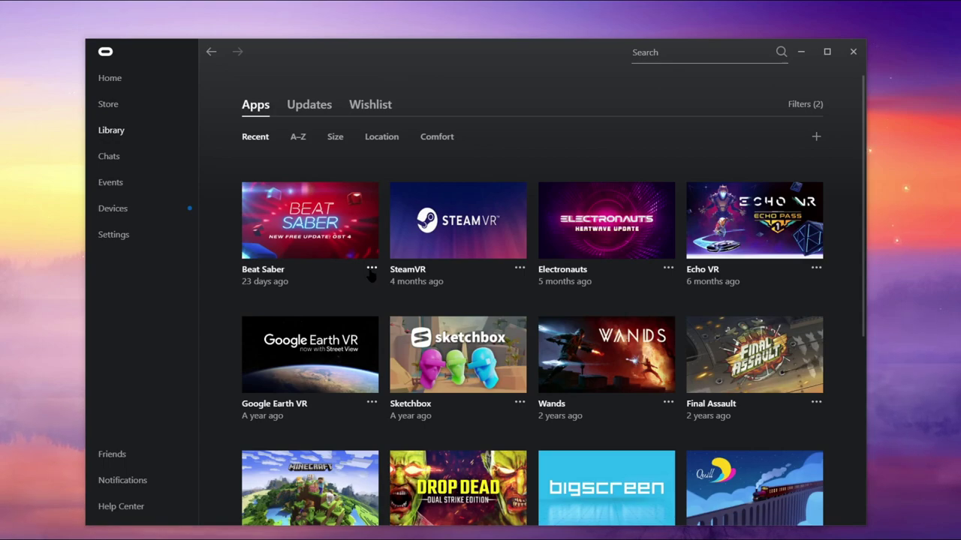
{"action": "left_click", "coordinate": [371, 269]}
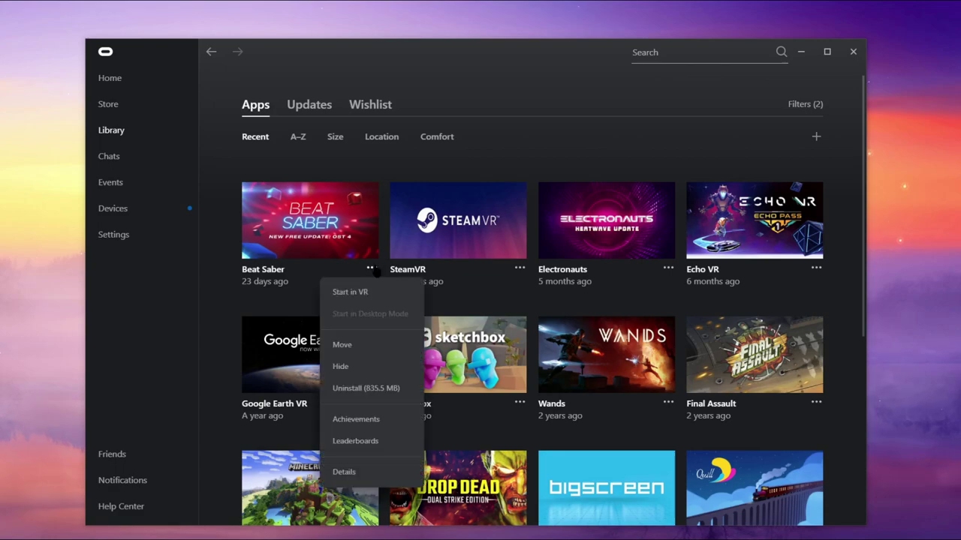
{"action": "left_click", "coordinate": [351, 473]}
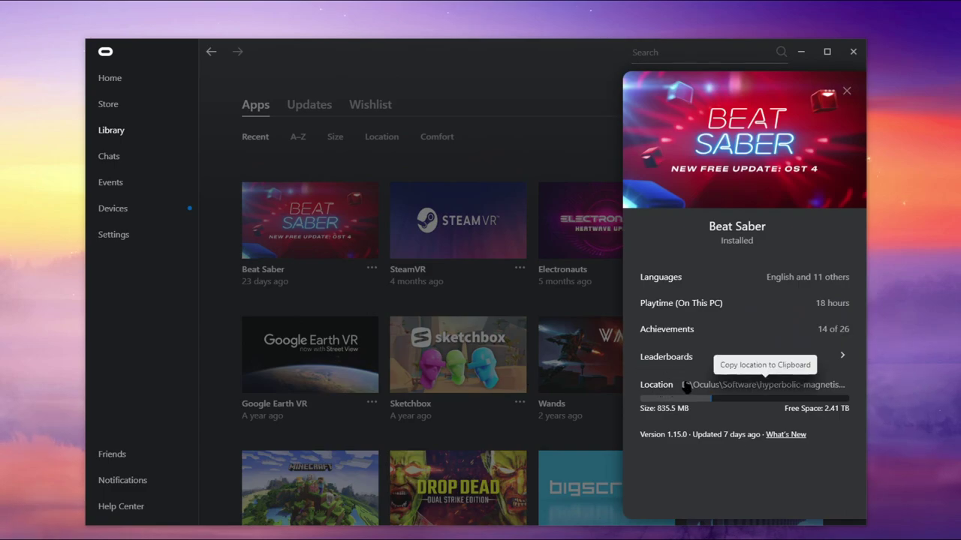
{"action": "left_click", "coordinate": [779, 386]}
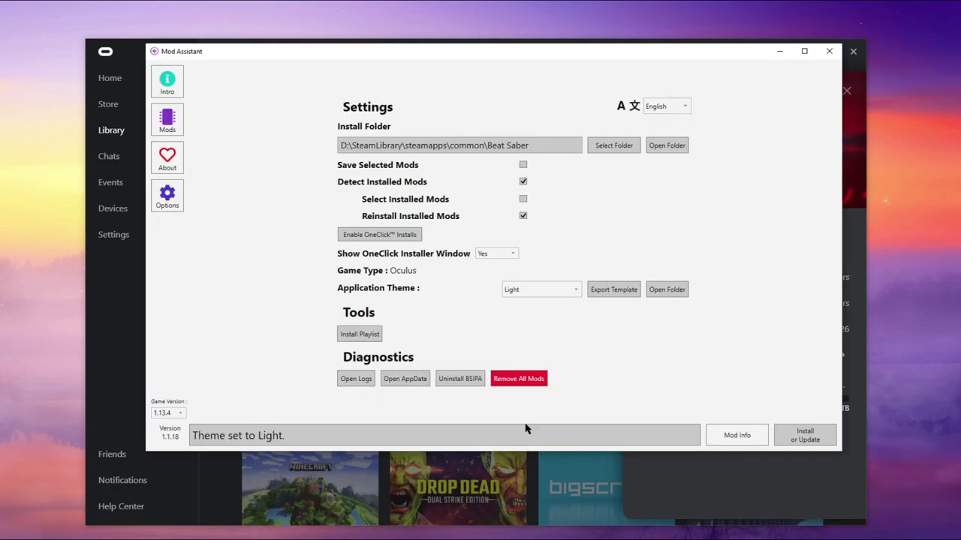
Switch to Mod Assistant and set the install folder to D:\Oculus\Software\hyperbolic-magnetism-beat-saber.
{"action": "left_click", "coordinate": [622, 141]}
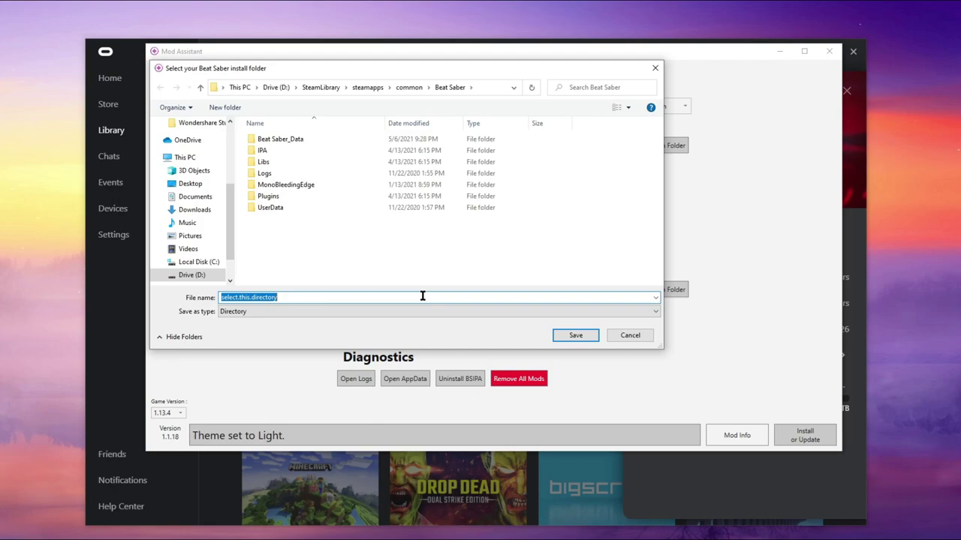
{"action": "type", "text": "D:\\Oculus\\Software\\hyperbolic-magnetism-beat-saber\\"}
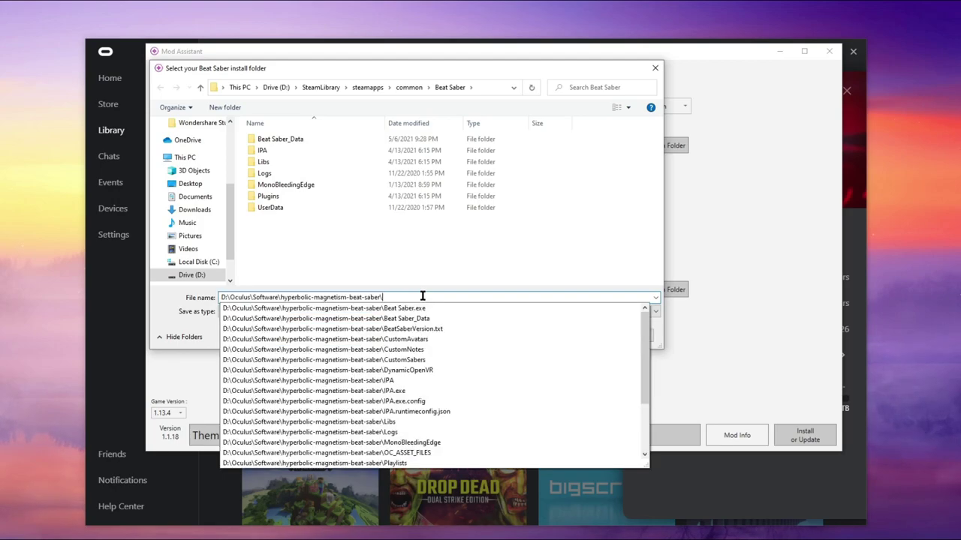
{"action": "key", "text": "Return"}
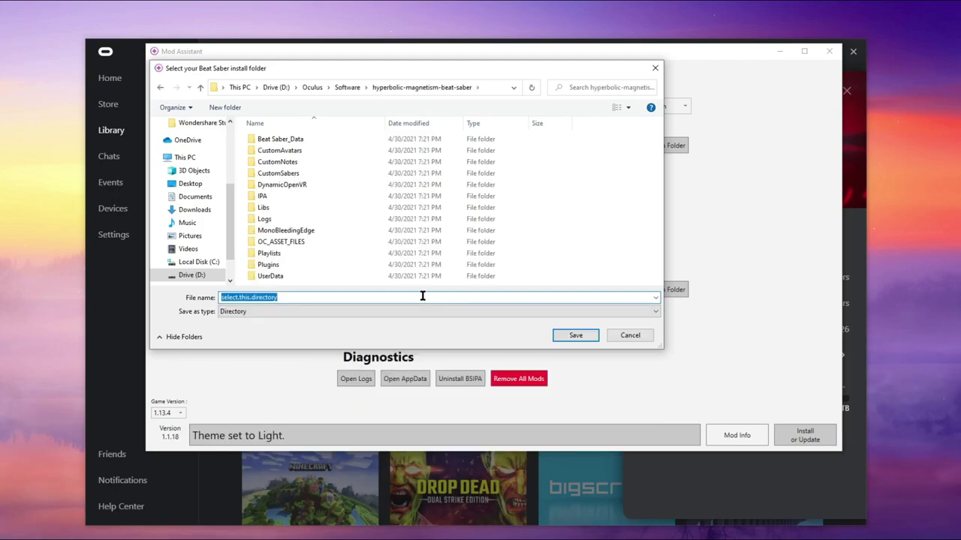
{"action": "key", "text": "Return"}
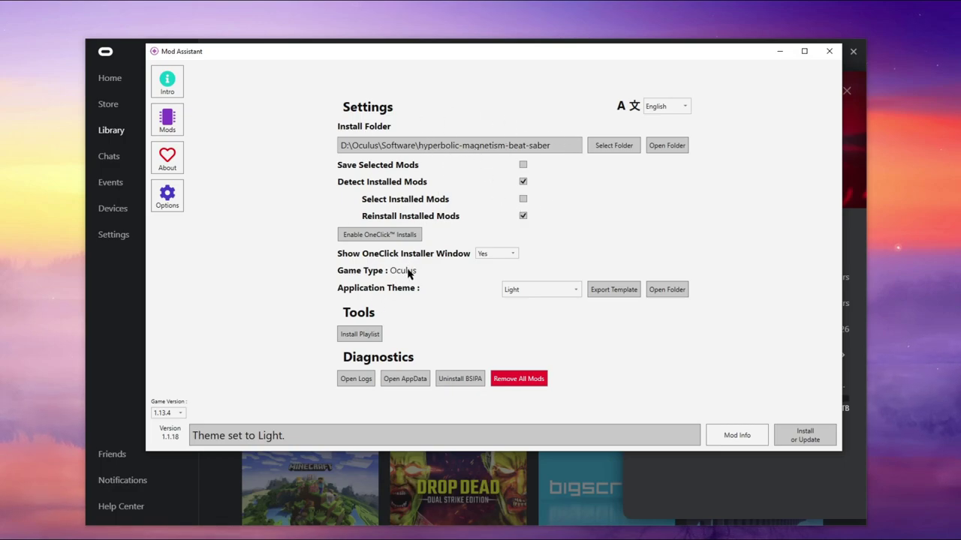
Show the list of available mods and select Camera2, Custom Walls, Custom Notes and Saber Factory.
{"action": "left_click", "coordinate": [167, 120]}
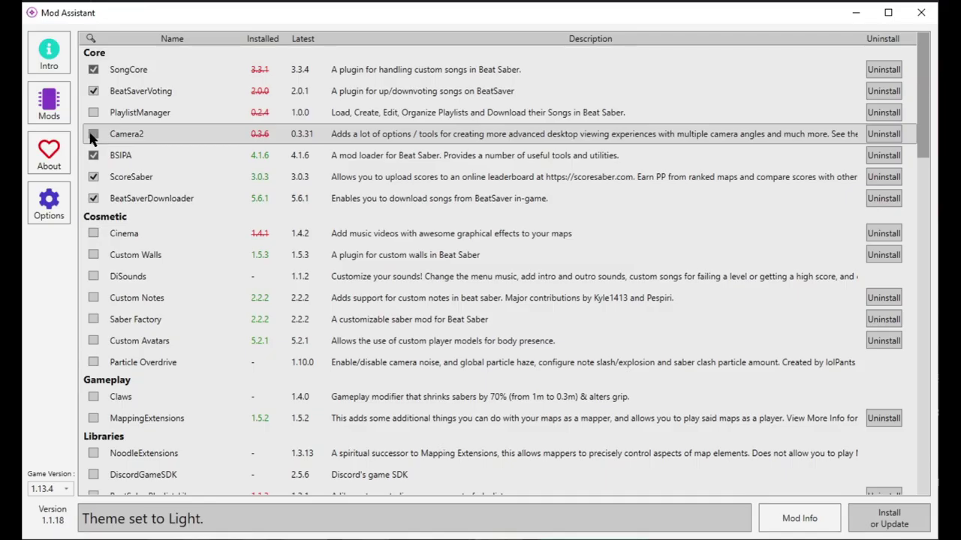
{"action": "left_click", "coordinate": [93, 135]}
{"action": "left_click", "coordinate": [94, 256]}
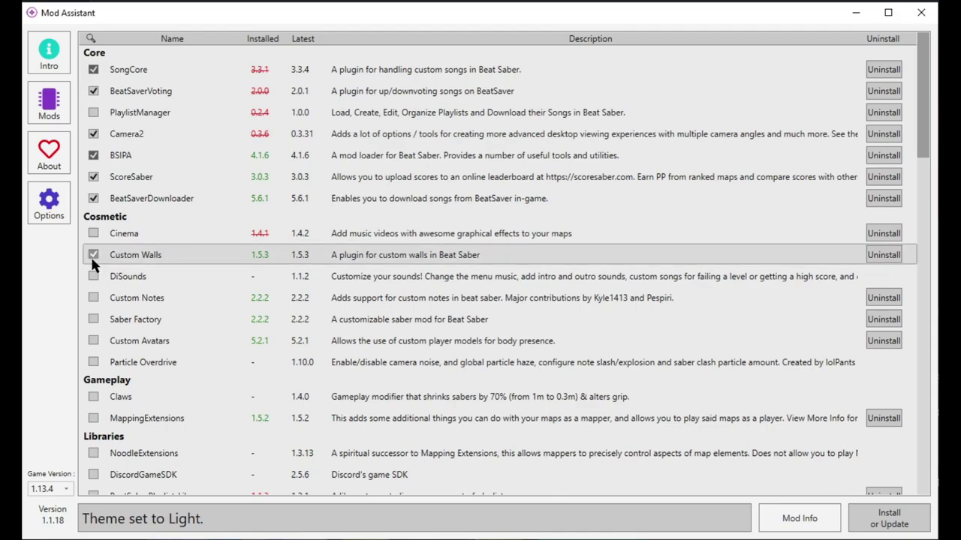
{"action": "left_click", "coordinate": [93, 299]}
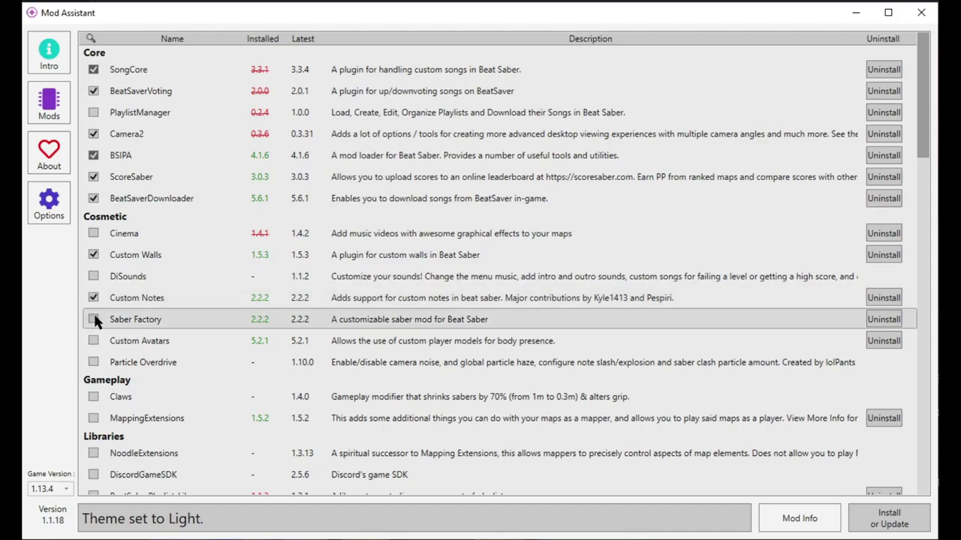
{"action": "left_click", "coordinate": [94, 321]}
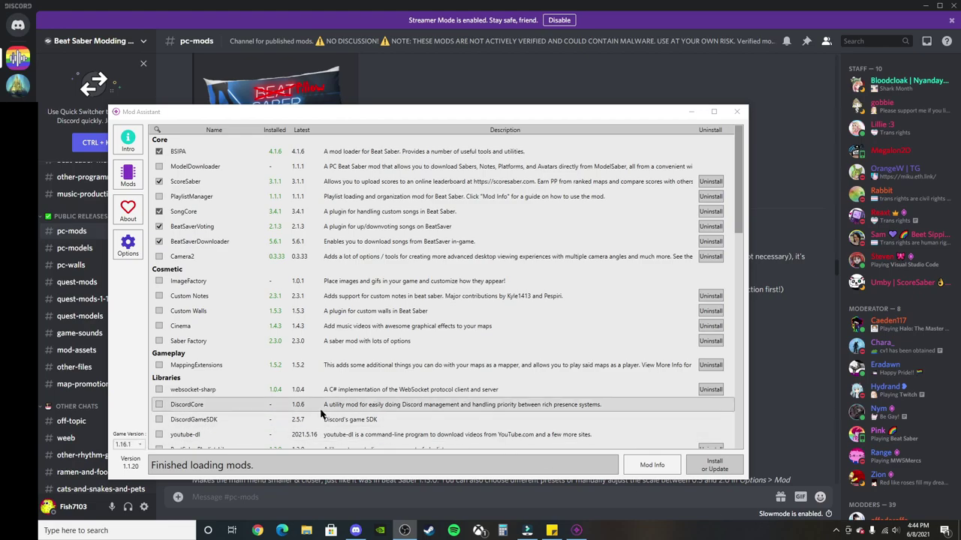
Choose game version 1.16.1 for the mod list and minimize Mod Assistant.
{"action": "left_click", "coordinate": [134, 447]}
{"action": "left_click", "coordinate": [133, 447]}
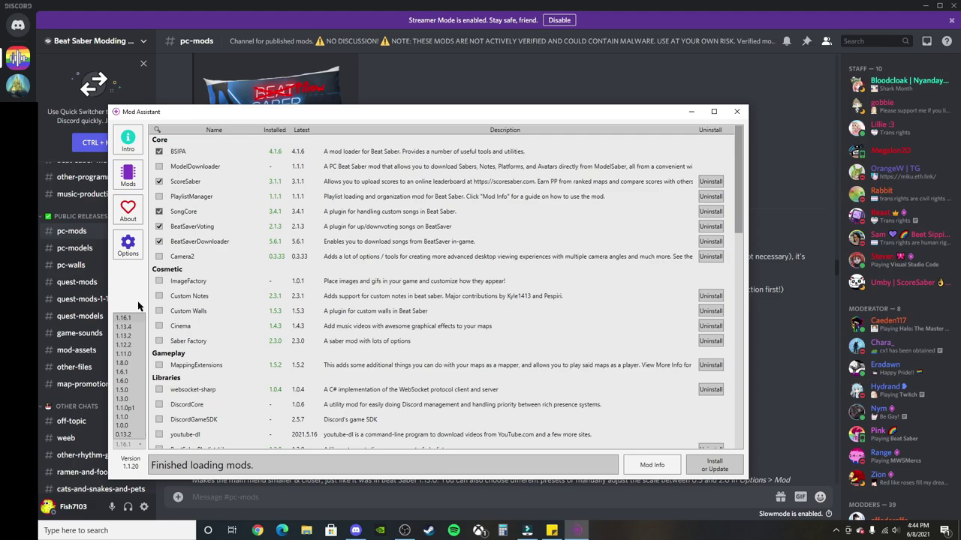
{"action": "left_click", "coordinate": [128, 319]}
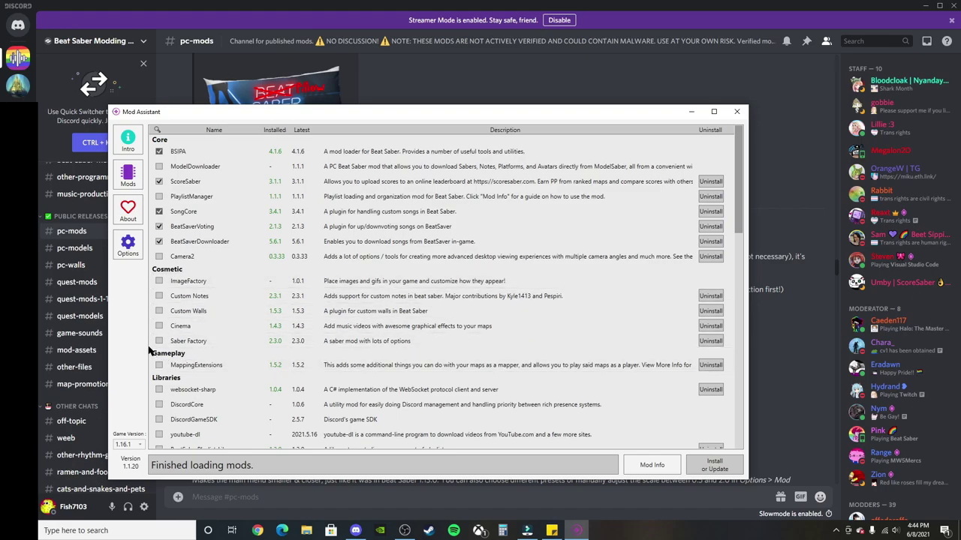
{"action": "left_click", "coordinate": [692, 113]}
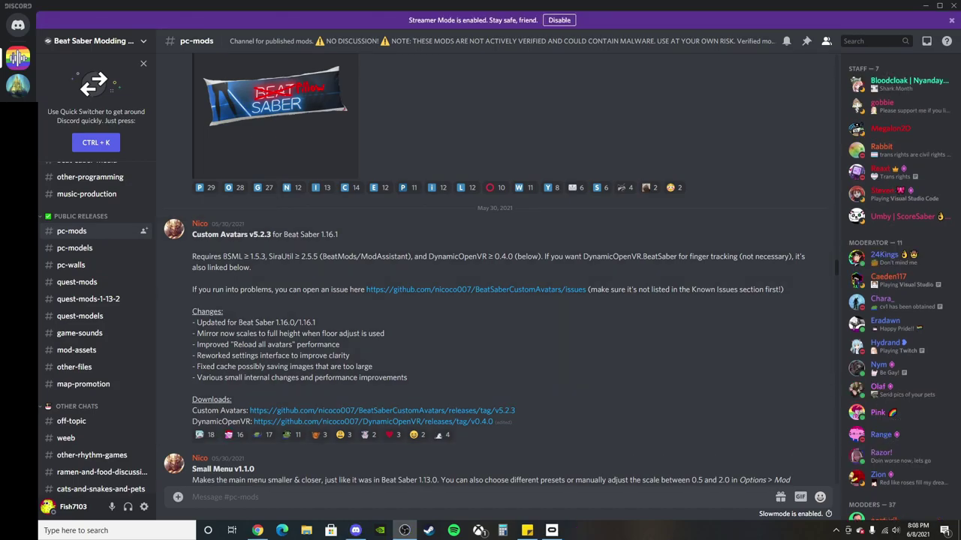
From Discord's pc-mods channel, open the Custom Avatars v5.2.3 release page on GitHub and download BeatSaberCustomAvatars-v5.2.3-RELEASE.zip.
{"action": "key", "text": "alt+Tab"}
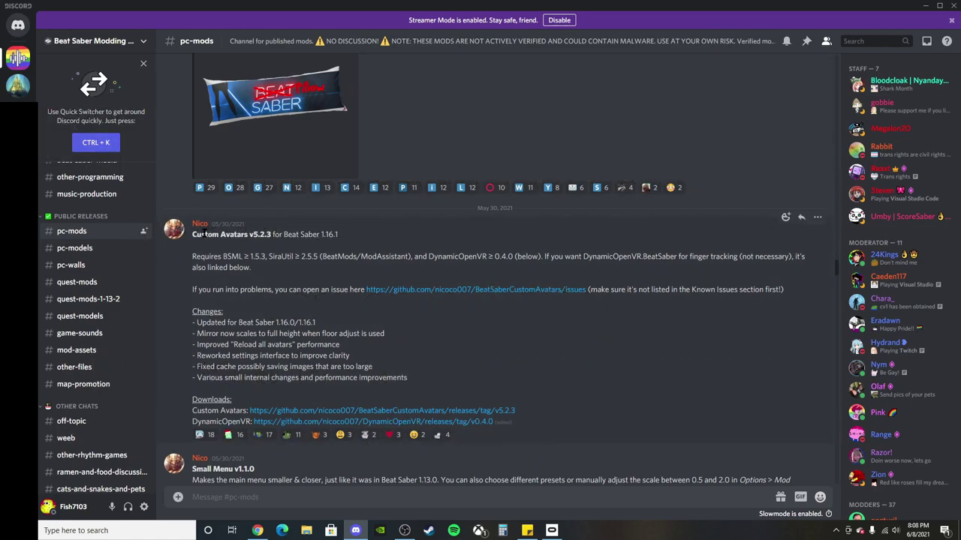
{"action": "left_click", "coordinate": [352, 410]}
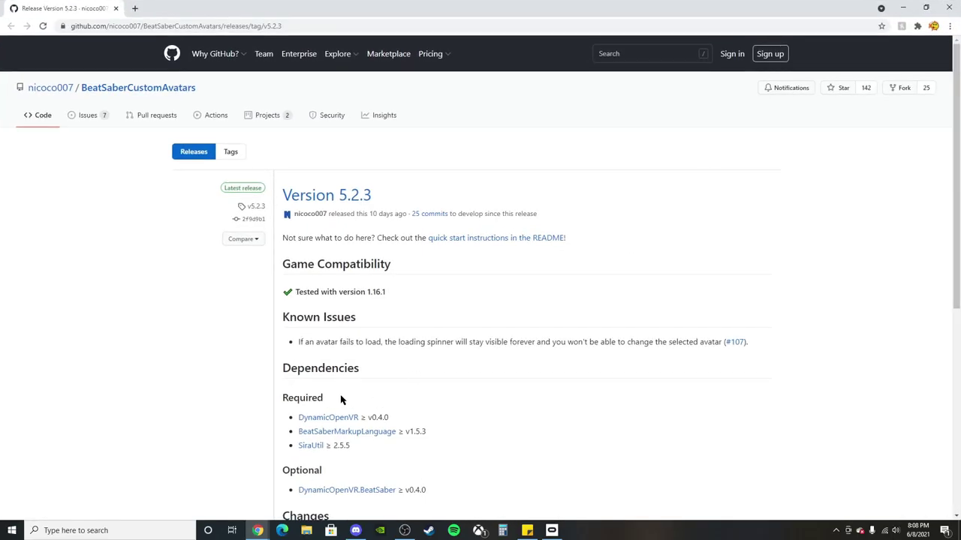
{"action": "scroll", "coordinate": [399, 375], "scroll_direction": "down", "scroll_amount": 5}
{"action": "scroll", "coordinate": [394, 377], "scroll_direction": "up", "scroll_amount": 10}
{"action": "scroll", "coordinate": [344, 383], "scroll_direction": "down", "scroll_amount": 10}
{"action": "scroll", "coordinate": [344, 383], "scroll_direction": "down", "scroll_amount": 1}
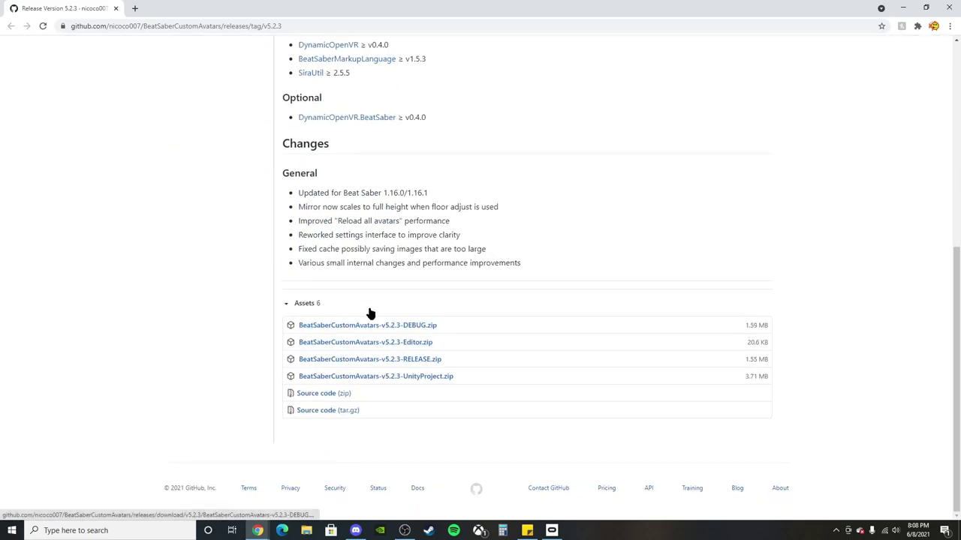
{"action": "scroll", "coordinate": [368, 320], "scroll_direction": "up", "scroll_amount": 5}
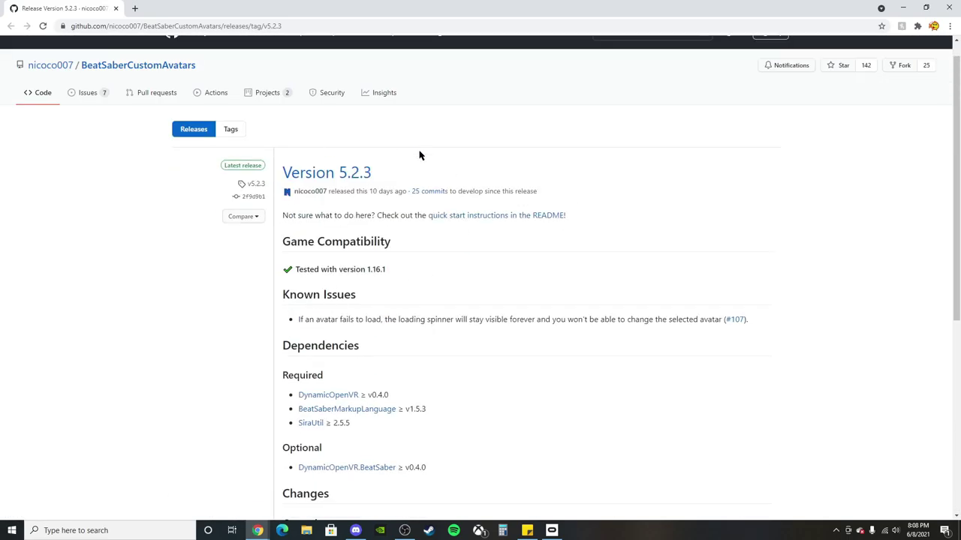
{"action": "scroll", "coordinate": [318, 216], "scroll_direction": "down", "scroll_amount": 2}
{"action": "scroll", "coordinate": [318, 216], "scroll_direction": "down", "scroll_amount": 3}
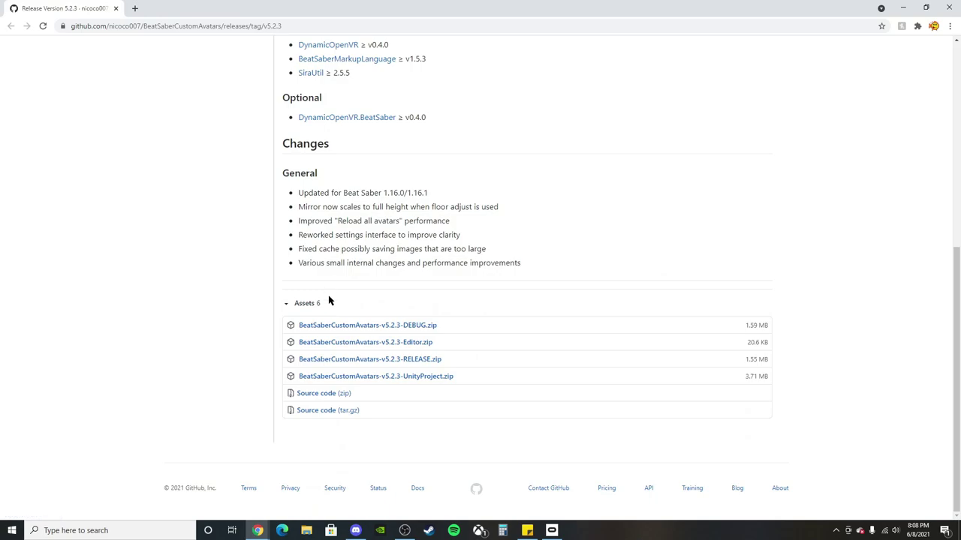
{"action": "left_click", "coordinate": [382, 364]}
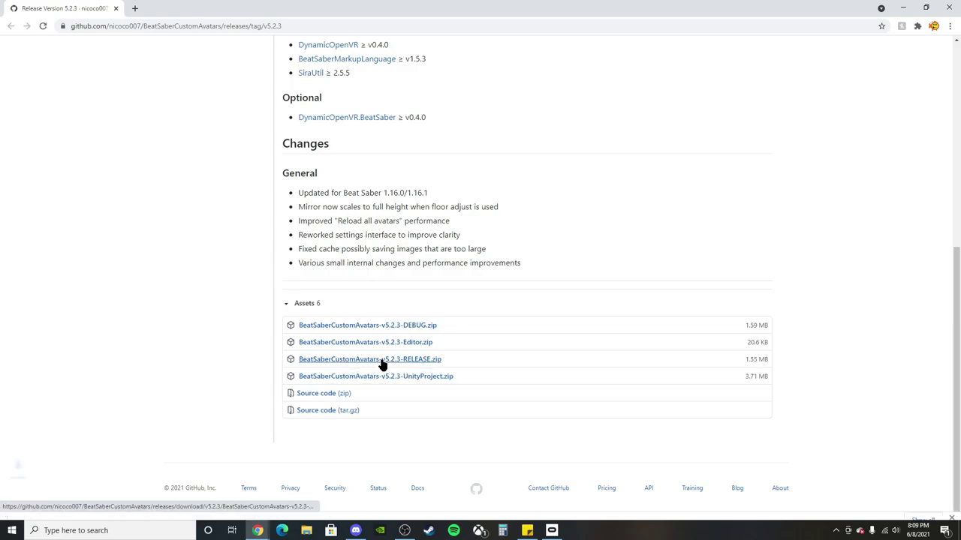
Examine the required and optional dependencies listed on the Custom Avatars 5.2.3 release page.
{"action": "scroll", "coordinate": [489, 338], "scroll_direction": "up", "scroll_amount": 5}
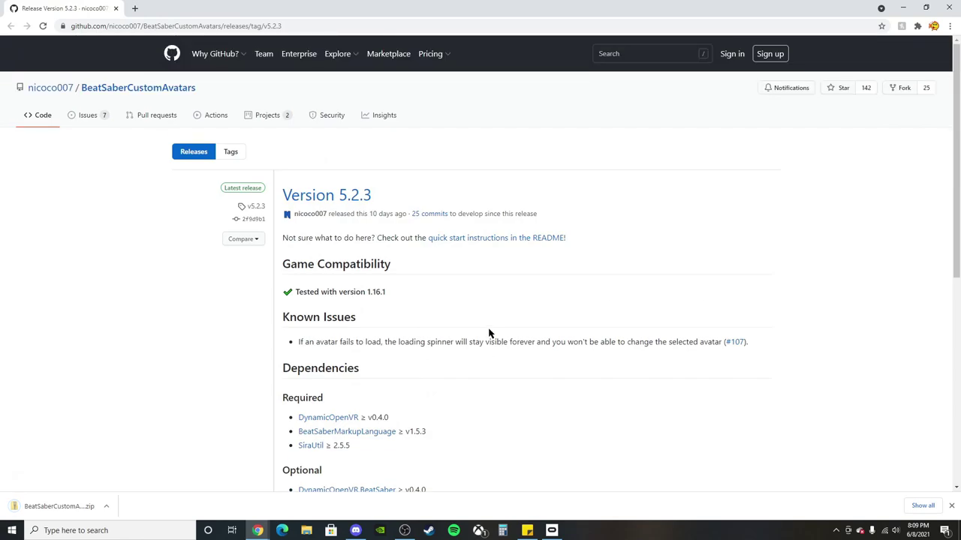
{"action": "scroll", "coordinate": [363, 253], "scroll_direction": "down", "scroll_amount": 2}
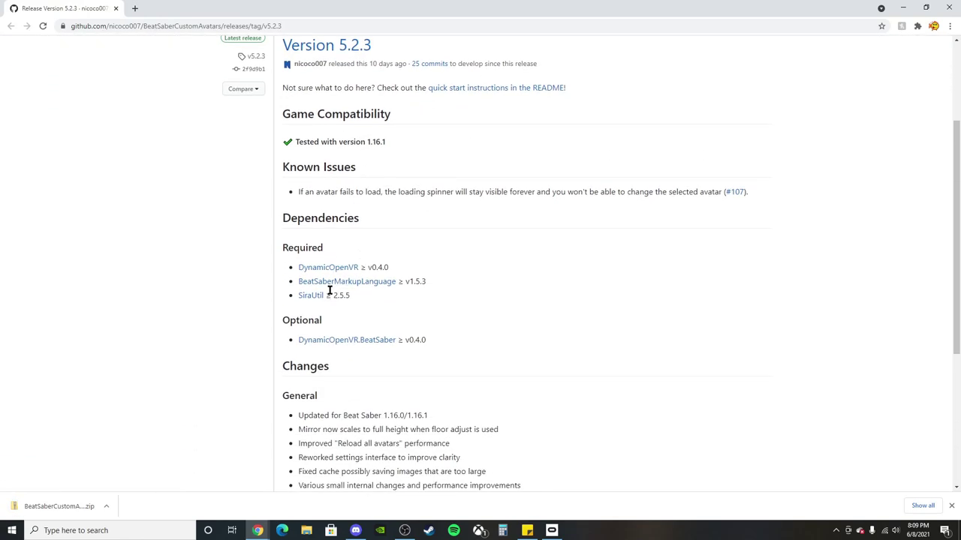
{"action": "left_click_drag", "start_coordinate": [421, 267], "coordinate": [276, 267]}
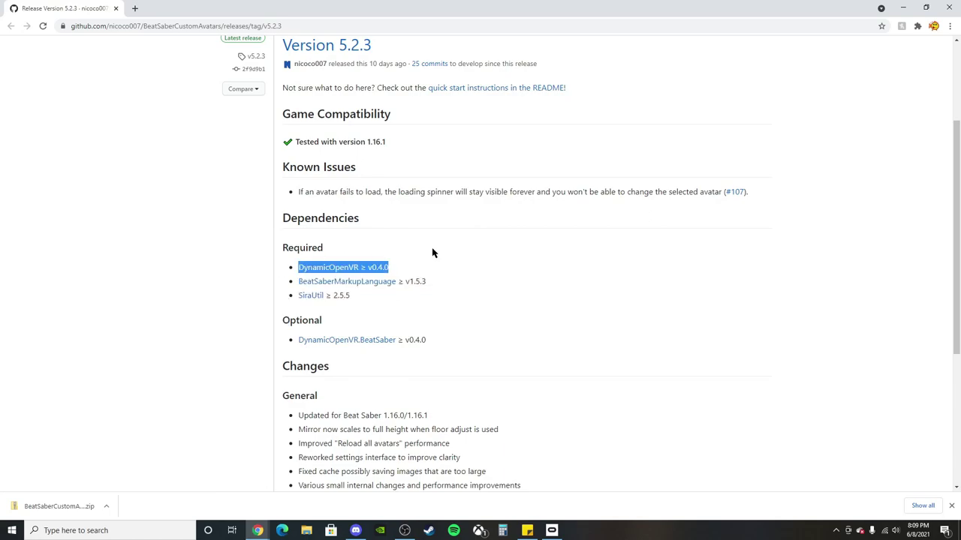
{"action": "left_click_drag", "start_coordinate": [408, 253], "coordinate": [431, 264]}
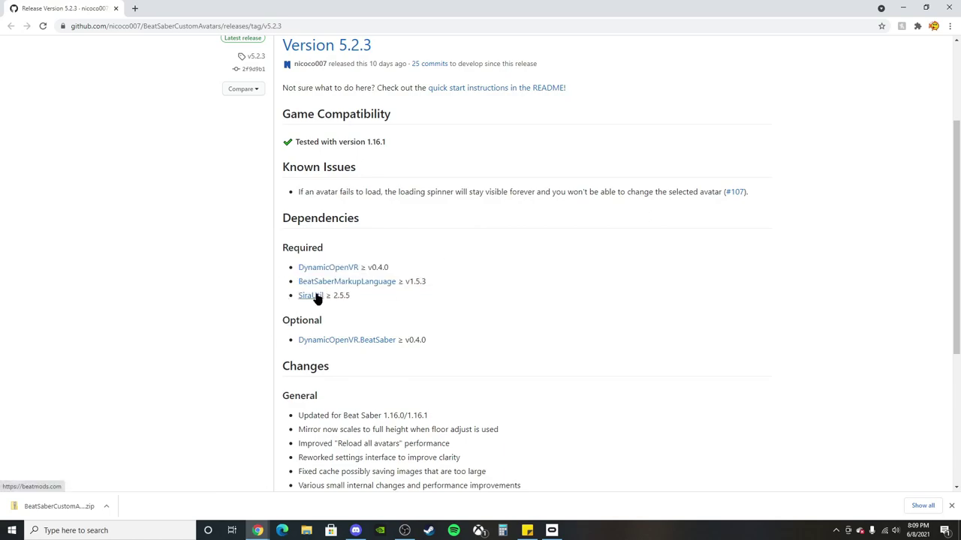
{"action": "left_click_drag", "start_coordinate": [377, 267], "coordinate": [287, 271]}
{"action": "left_click", "coordinate": [287, 270]}
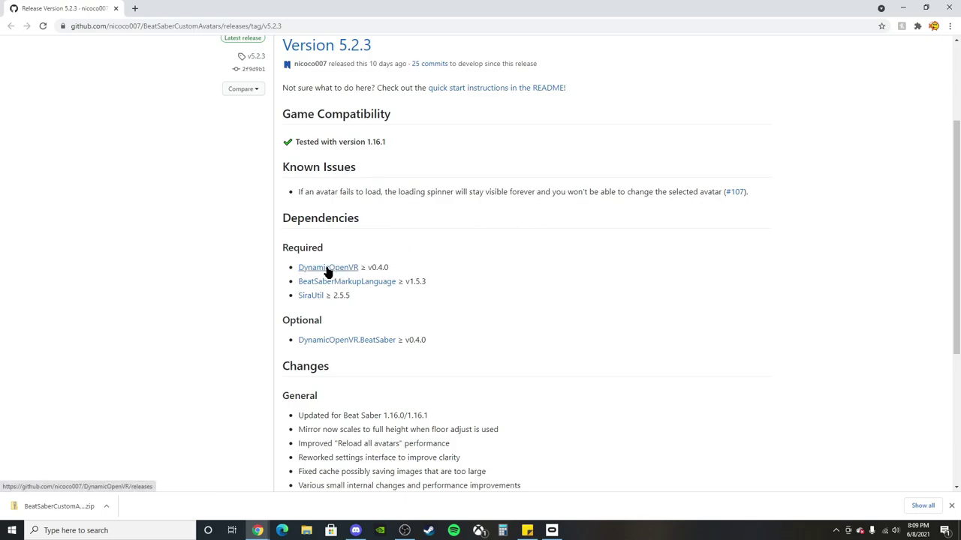
{"action": "scroll", "coordinate": [440, 322], "scroll_direction": "down", "scroll_amount": 3}
{"action": "scroll", "coordinate": [427, 311], "scroll_direction": "up", "scroll_amount": 4}
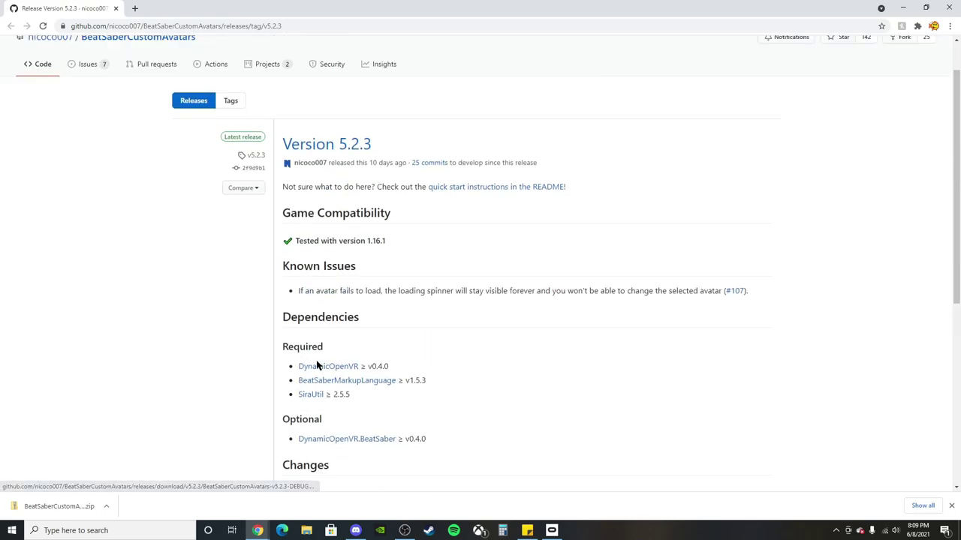
{"action": "scroll", "coordinate": [325, 350], "scroll_direction": "down", "scroll_amount": 1}
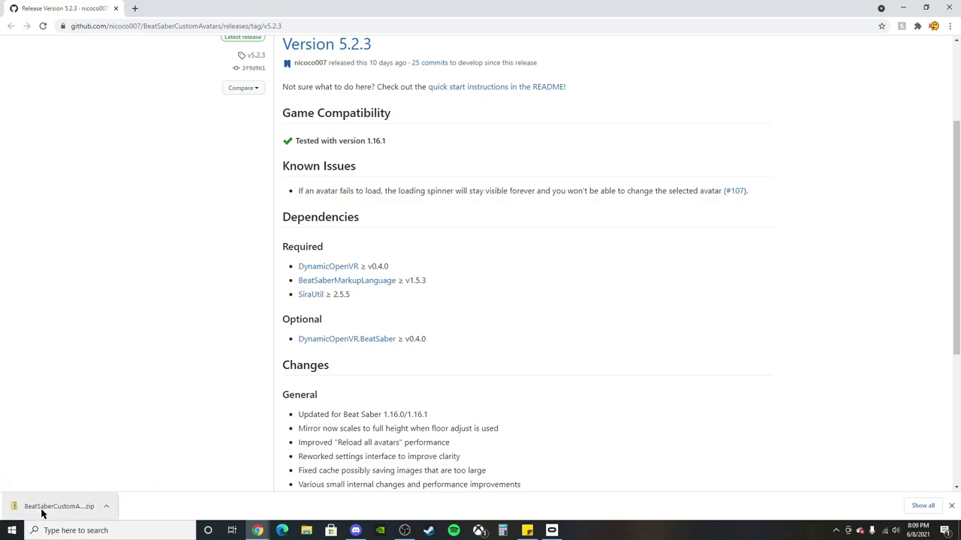
Extract the newly downloaded BeatSaberCustomAvatars-v5.2.3-RELEASE (1) archive within Downloads and open the extracted folder.
{"action": "left_click", "coordinate": [13, 508]}
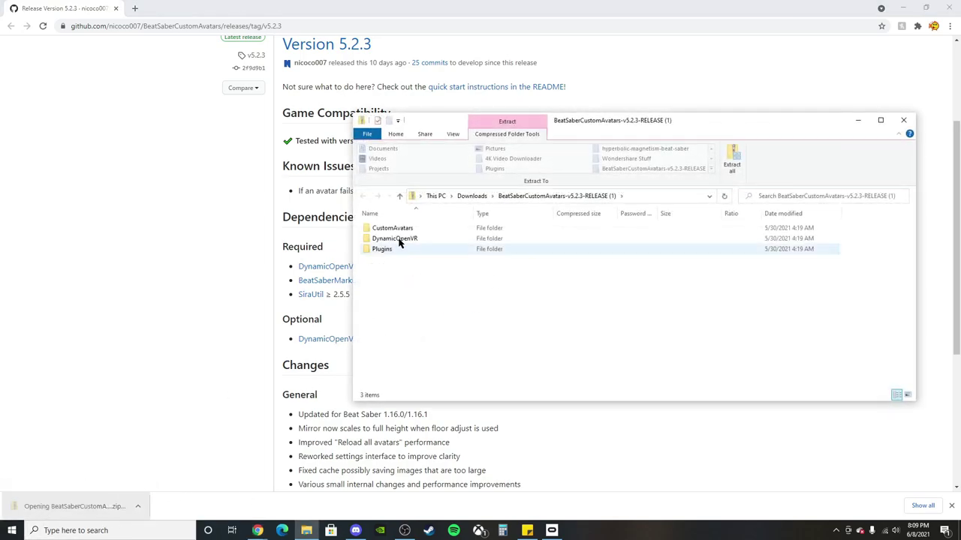
{"action": "left_click", "coordinate": [472, 196]}
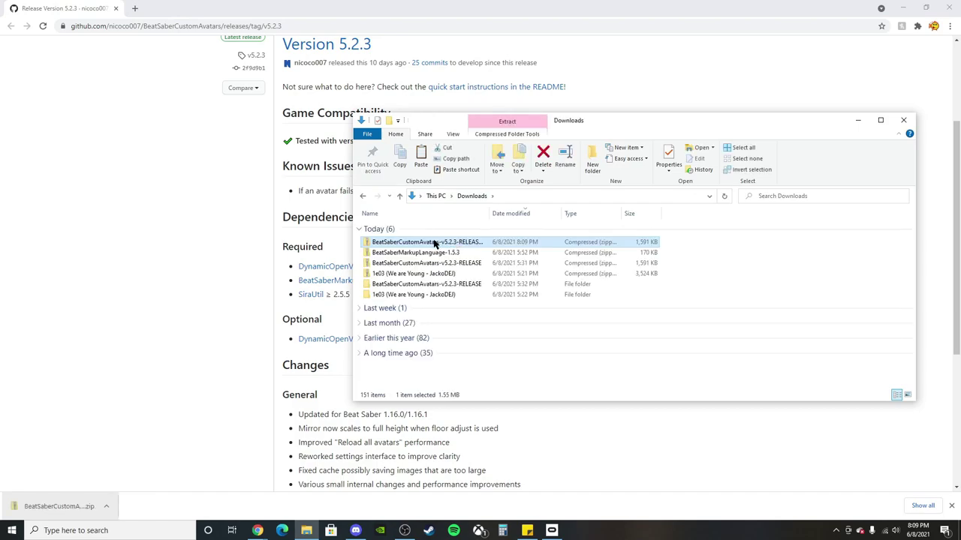
{"action": "right_click", "coordinate": [434, 242]}
{"action": "left_click", "coordinate": [465, 291]}
{"action": "left_click", "coordinate": [571, 362]}
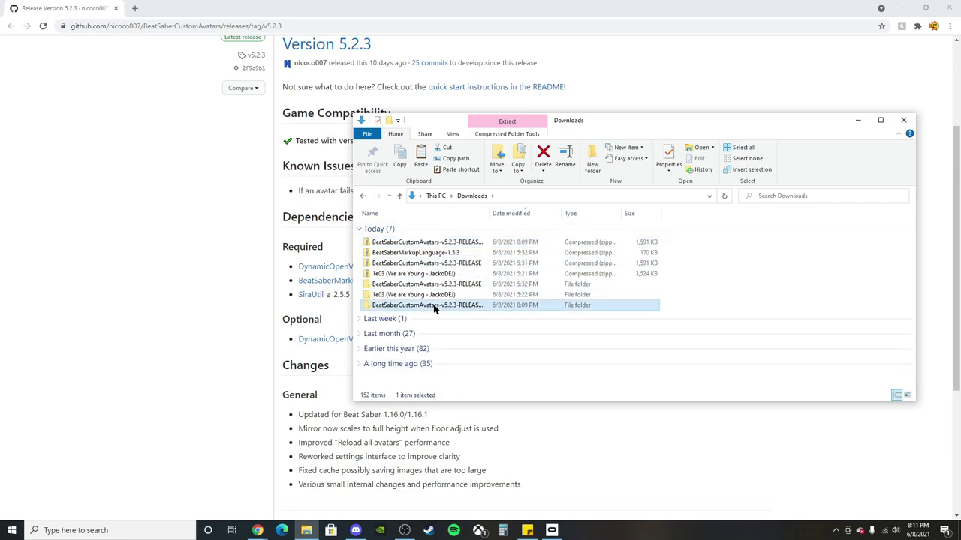
{"action": "double_click", "coordinate": [434, 305]}
{"action": "left_click_drag", "start_coordinate": [691, 228], "coordinate": [730, 231]}
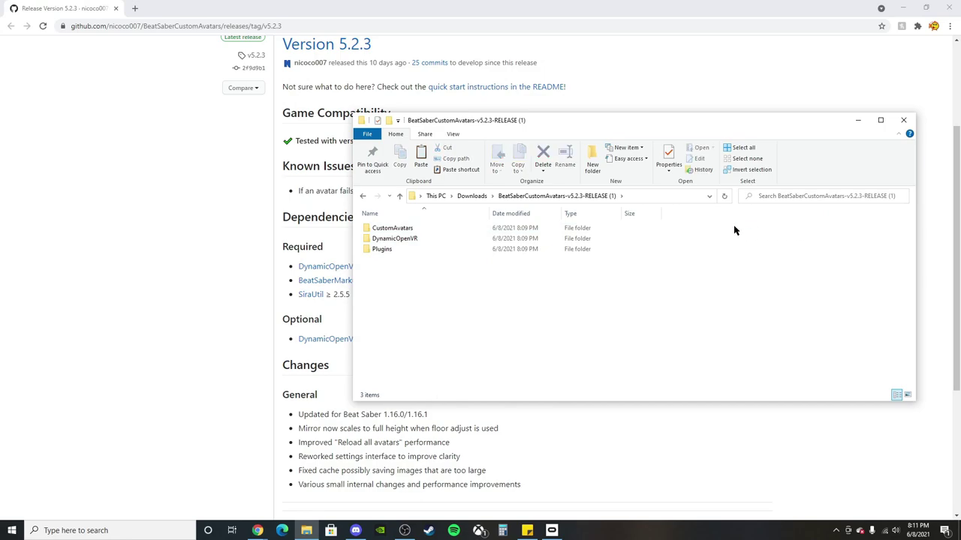
Open the hyperbolic-magnetism-beat-saber game folder in a separate window and try to copy the extracted CustomAvatars and DynamicOpenVR folders into it.
{"action": "left_click", "coordinate": [194, 360]}
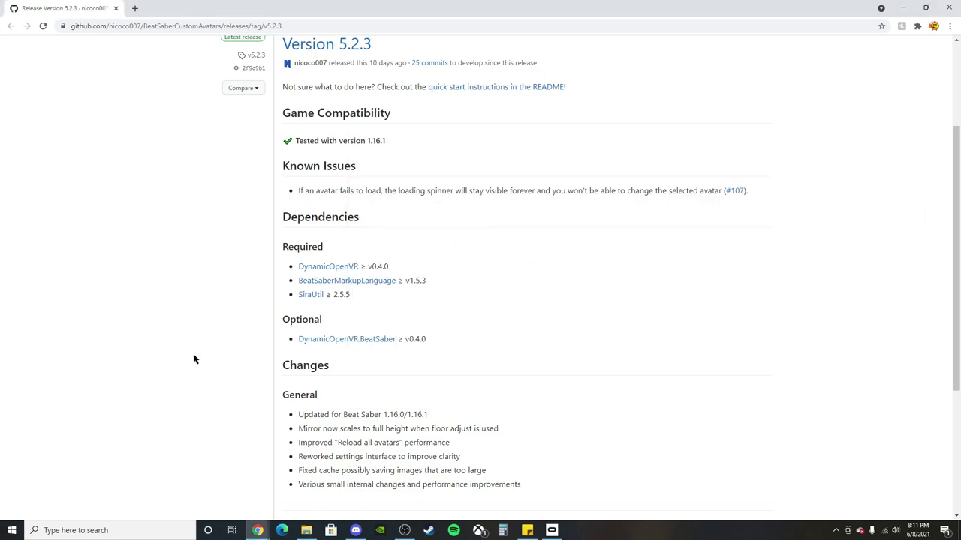
{"action": "left_click", "coordinate": [306, 531]}
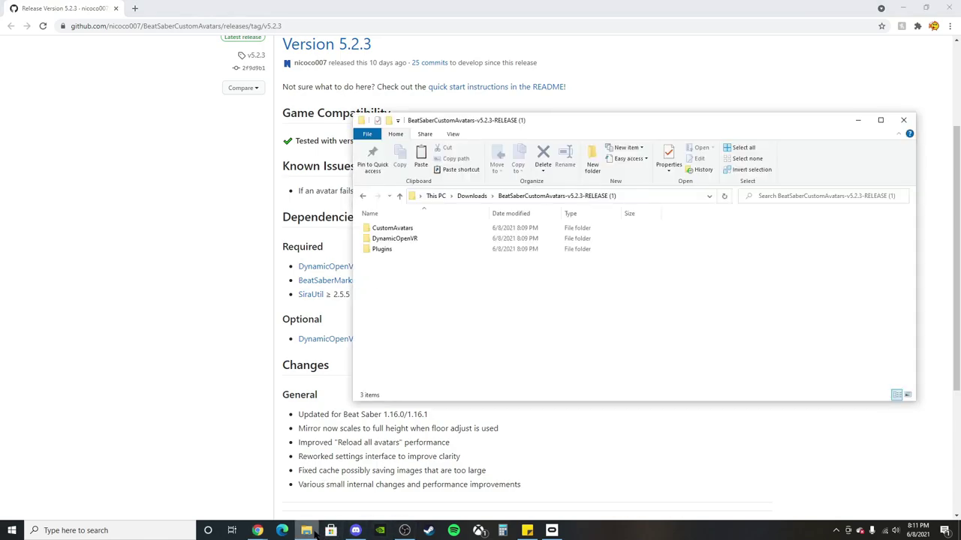
{"action": "right_click", "coordinate": [306, 530]}
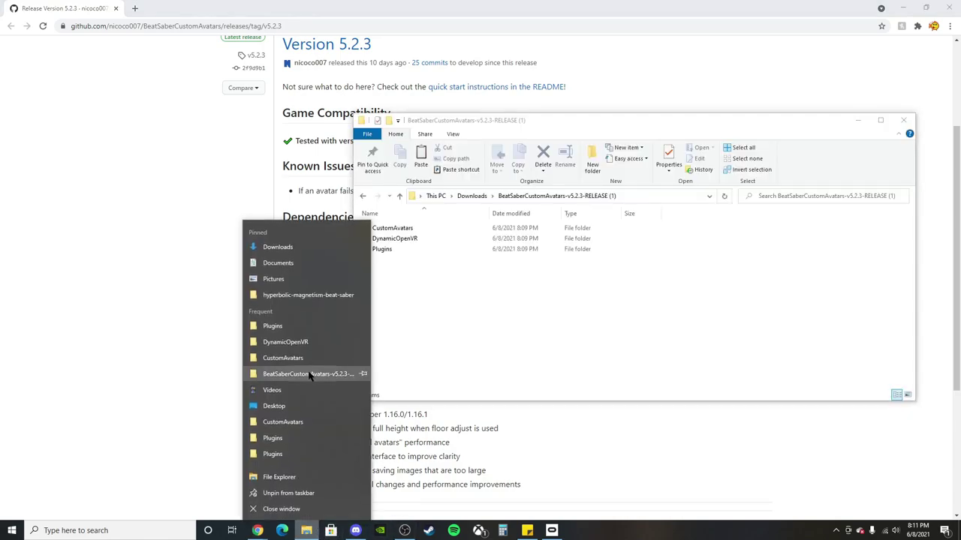
{"action": "left_click", "coordinate": [296, 298]}
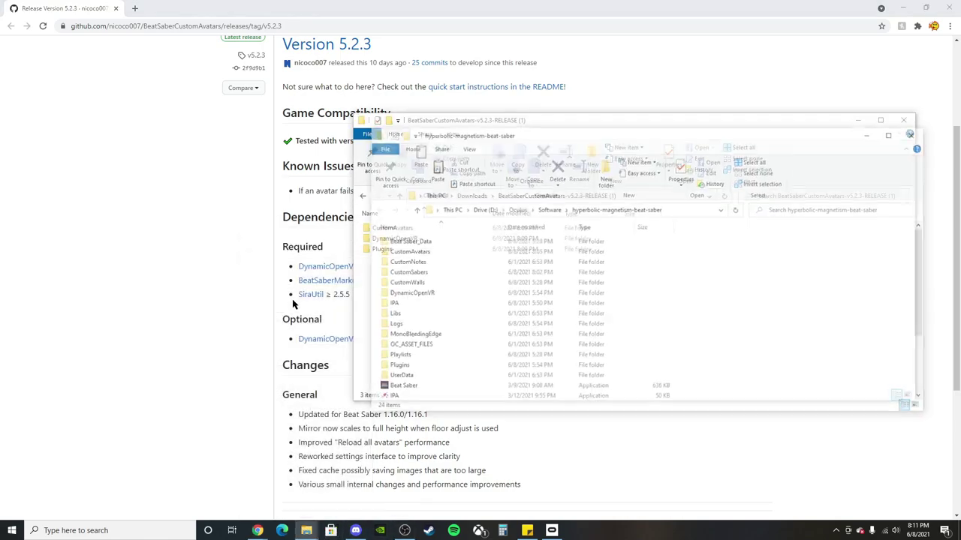
{"action": "left_click_drag", "start_coordinate": [593, 134], "coordinate": [536, 257]}
{"action": "left_click_drag", "start_coordinate": [394, 232], "coordinate": [622, 391]}
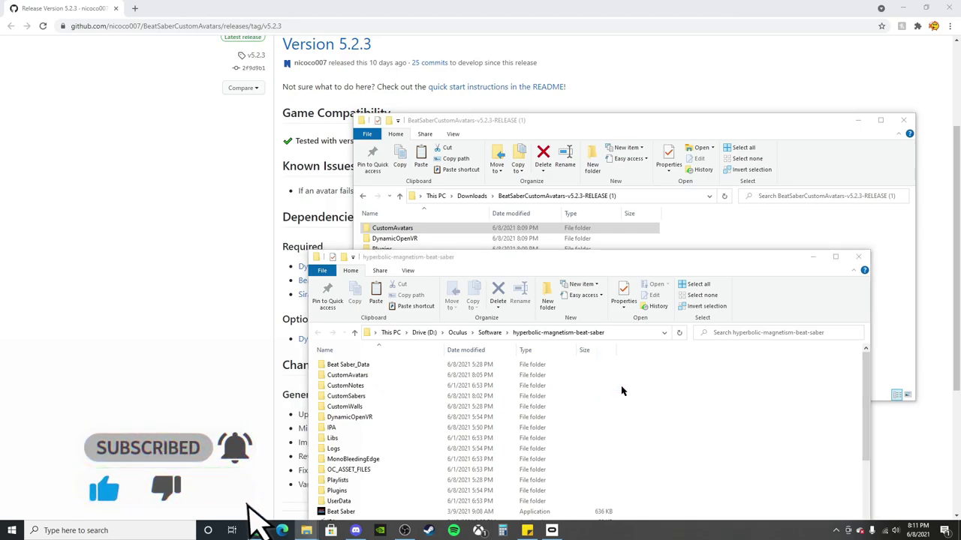
{"action": "left_click_drag", "start_coordinate": [387, 239], "coordinate": [632, 422]}
Try to copy CustomAvatar.dll from the release's Plugins folder into the game's Plugins folder, and close both folder windows.
{"action": "left_click_drag", "start_coordinate": [472, 264], "coordinate": [232, 112]}
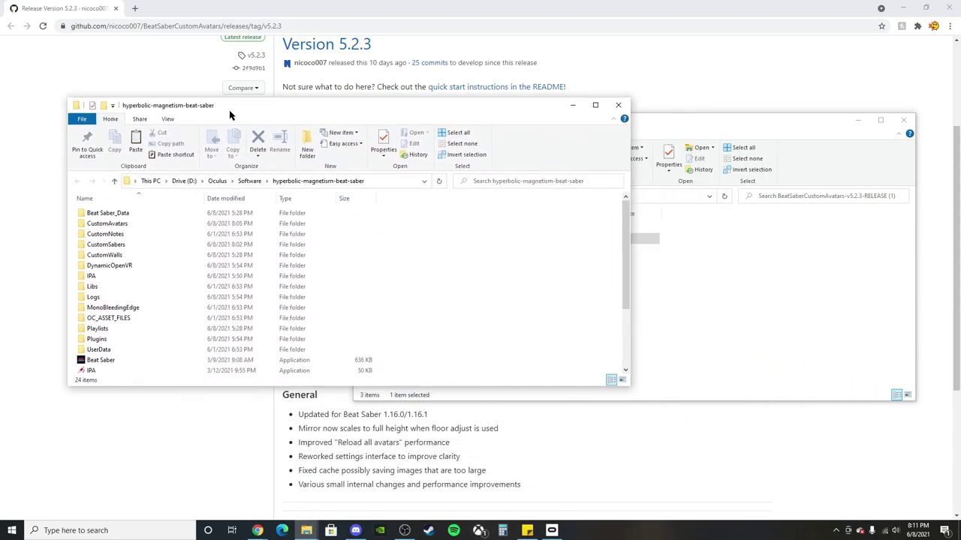
{"action": "double_click", "coordinate": [95, 339]}
{"action": "left_click", "coordinate": [731, 336]}
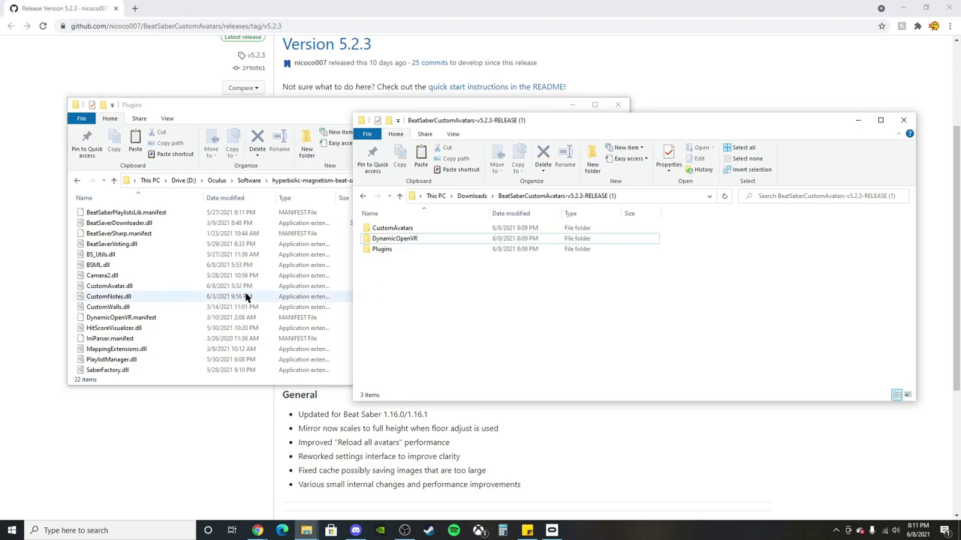
{"action": "double_click", "coordinate": [384, 251]}
{"action": "left_click_drag", "start_coordinate": [365, 227], "coordinate": [150, 259]}
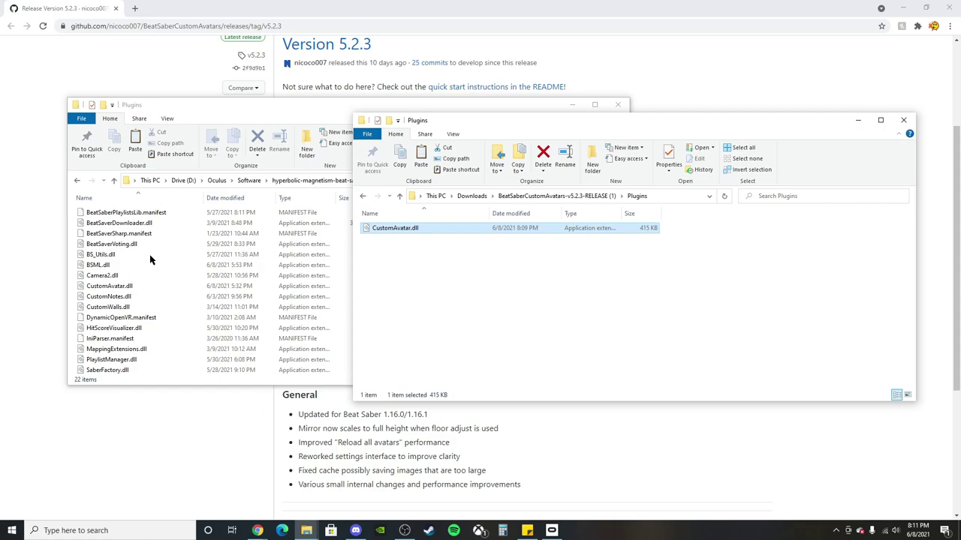
{"action": "left_click", "coordinate": [903, 121]}
{"action": "left_click", "coordinate": [618, 105]}
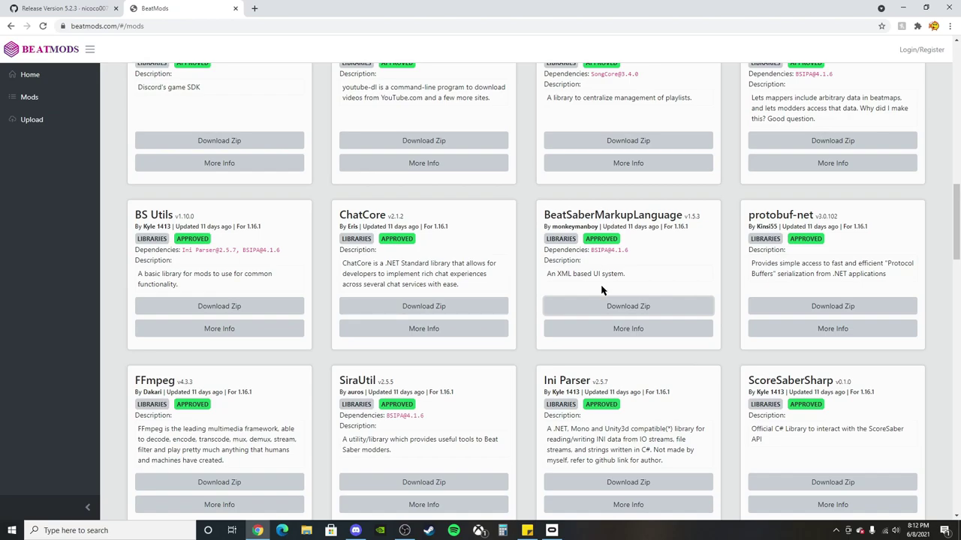
Download the BeatSaberMarkupLanguage v1.5.3 zip from BeatMods and extract it within Downloads.
{"action": "left_click", "coordinate": [611, 306]}
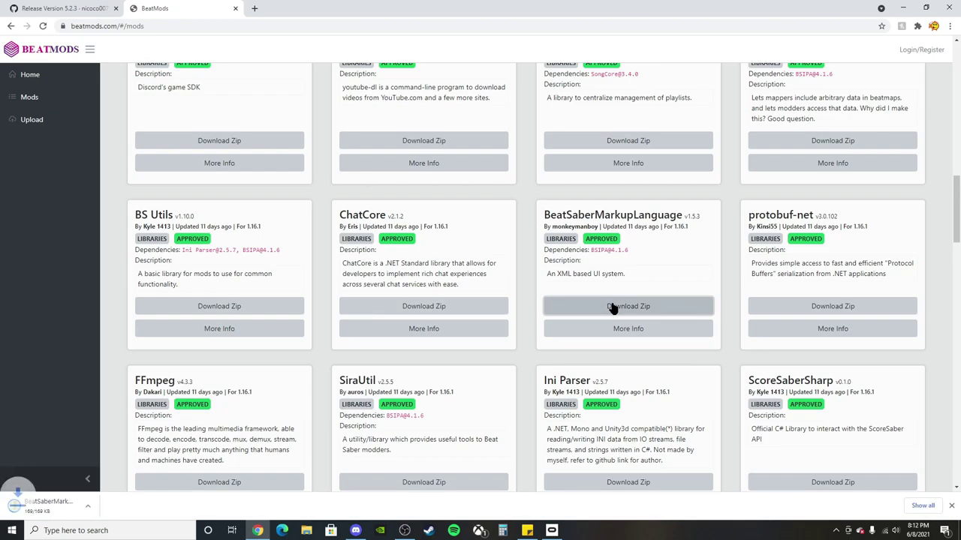
{"action": "left_click", "coordinate": [45, 506]}
{"action": "left_click", "coordinate": [175, 183]}
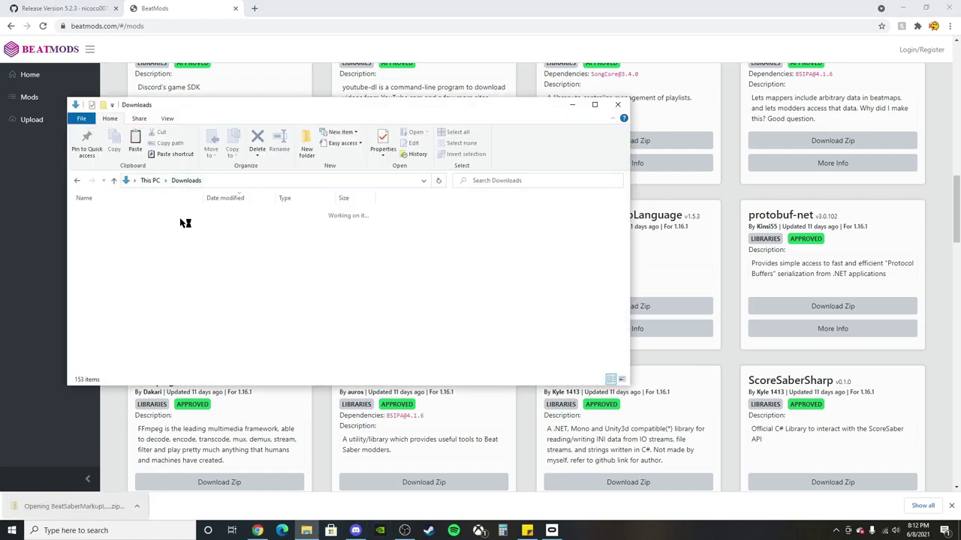
{"action": "right_click", "coordinate": [124, 227]}
{"action": "left_click", "coordinate": [155, 270]}
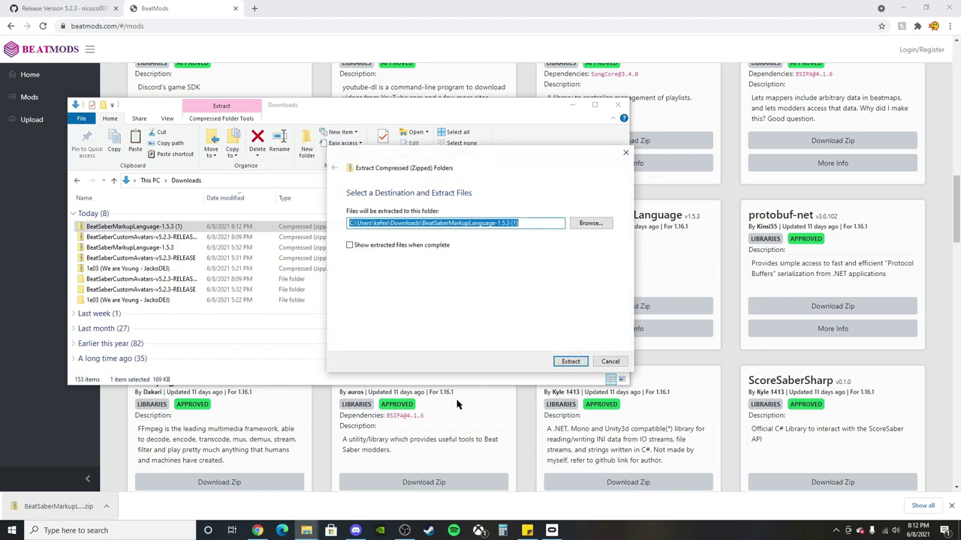
{"action": "left_click", "coordinate": [571, 360]}
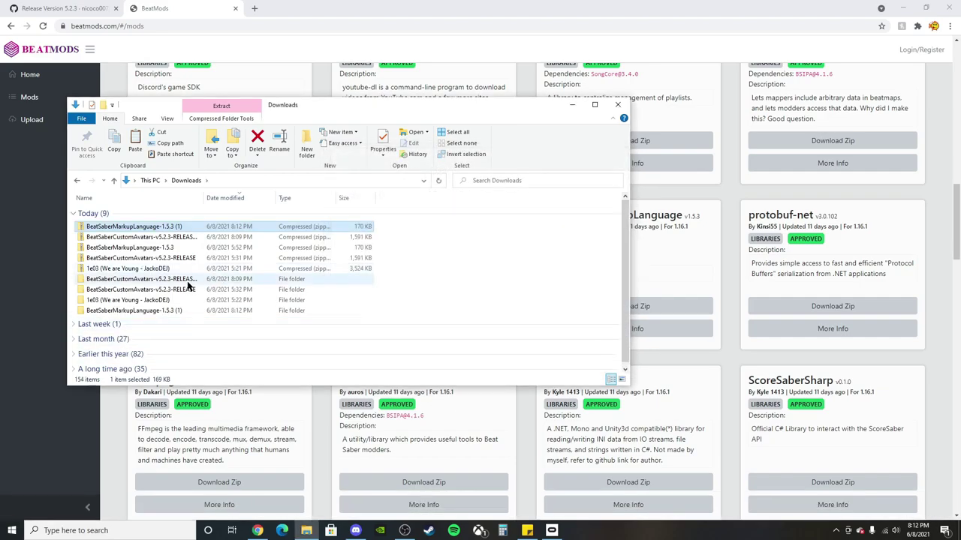
Try to copy BSML.dll from the extracted BeatSaberMarkupLanguage-1.5.3 (1) Plugins folder into the game's Plugins folder, and close both folder windows.
{"action": "double_click", "coordinate": [133, 310]}
{"action": "left_click", "coordinate": [91, 216]}
{"action": "double_click", "coordinate": [91, 216]}
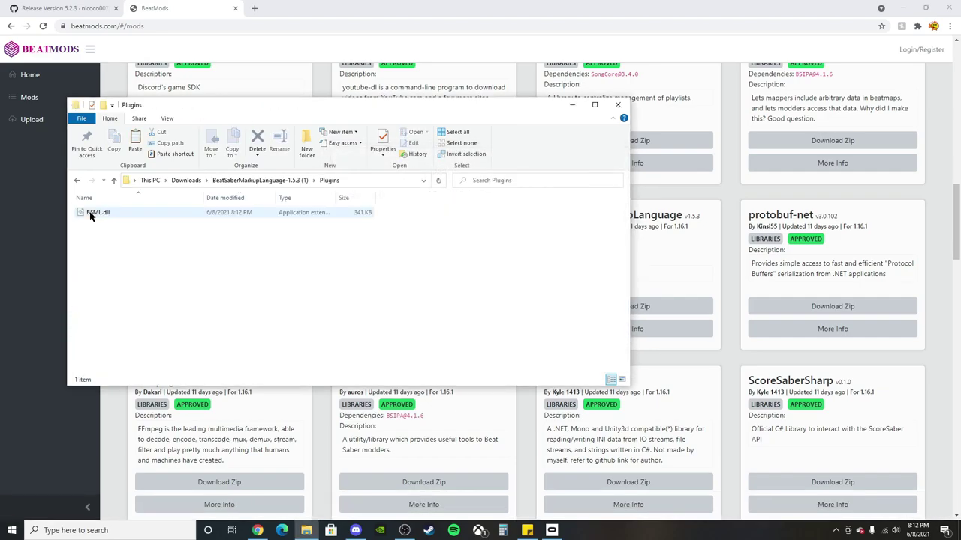
{"action": "right_click", "coordinate": [307, 530]}
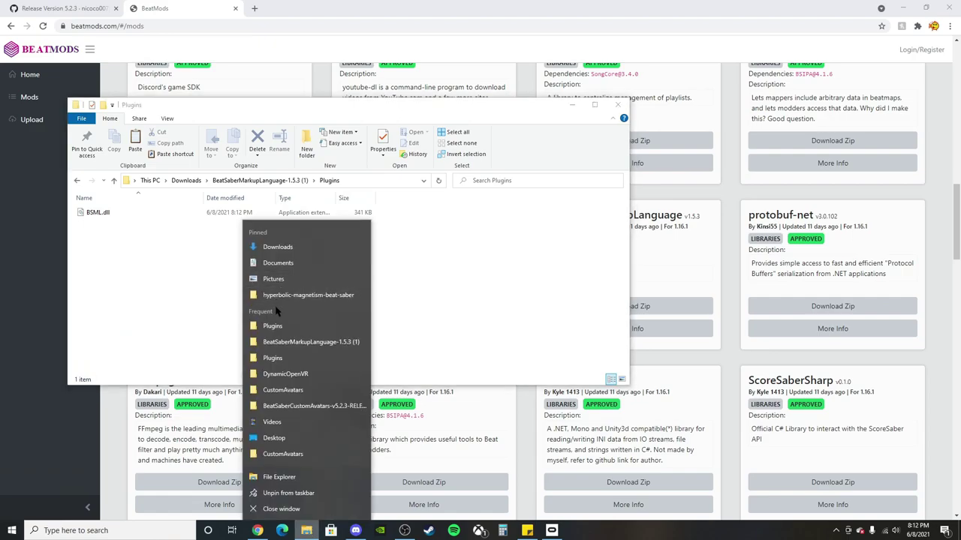
{"action": "left_click", "coordinate": [276, 301]}
{"action": "left_click_drag", "start_coordinate": [279, 127], "coordinate": [489, 110]}
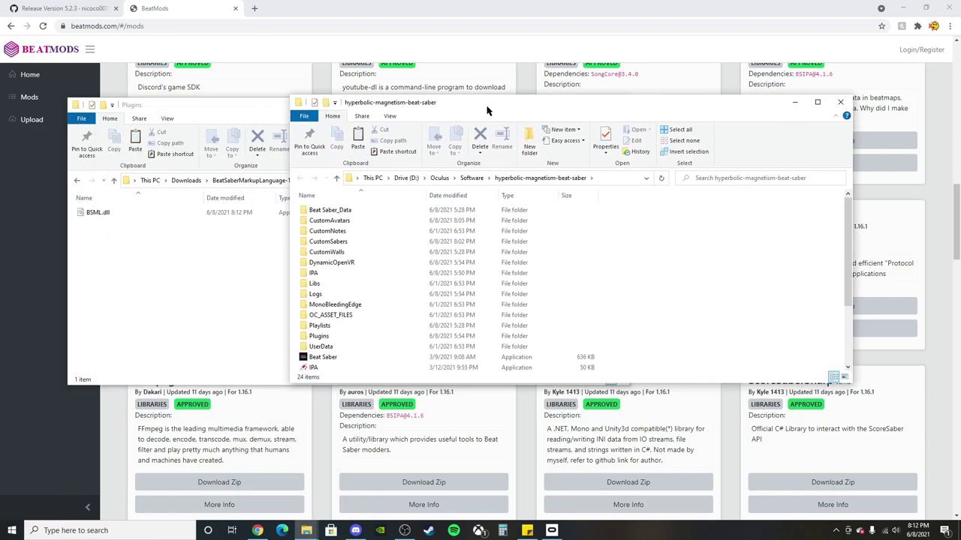
{"action": "double_click", "coordinate": [337, 337]}
{"action": "left_click_drag", "start_coordinate": [123, 212], "coordinate": [707, 245]}
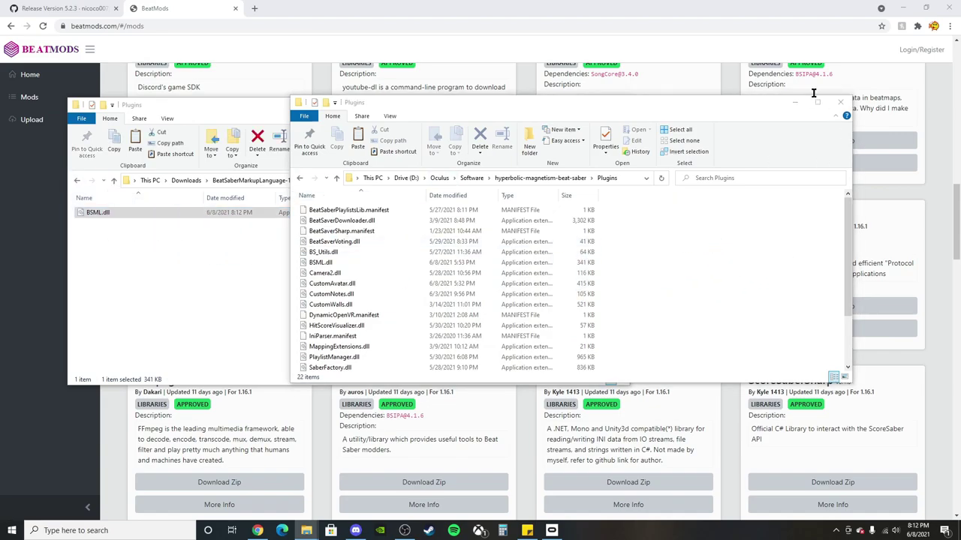
{"action": "left_click", "coordinate": [840, 102]}
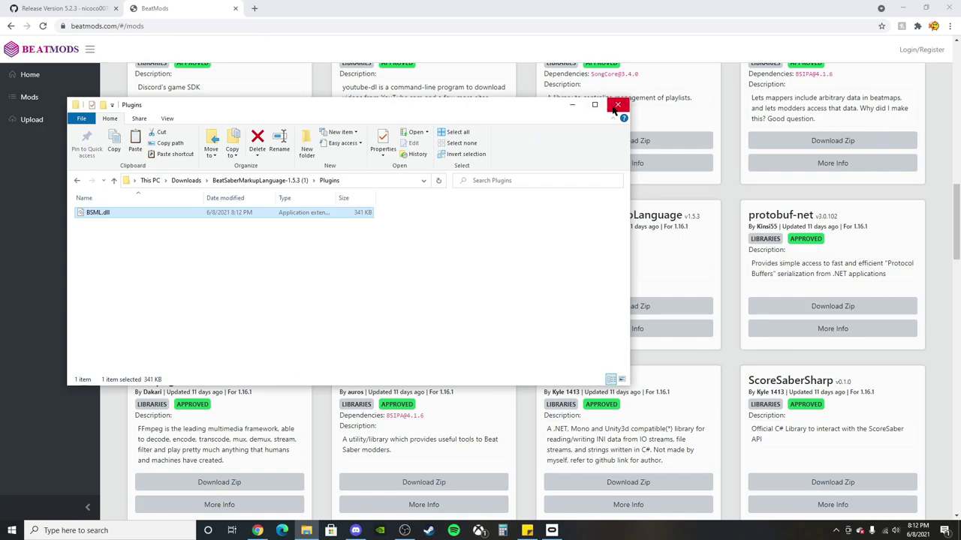
{"action": "left_click", "coordinate": [617, 105]}
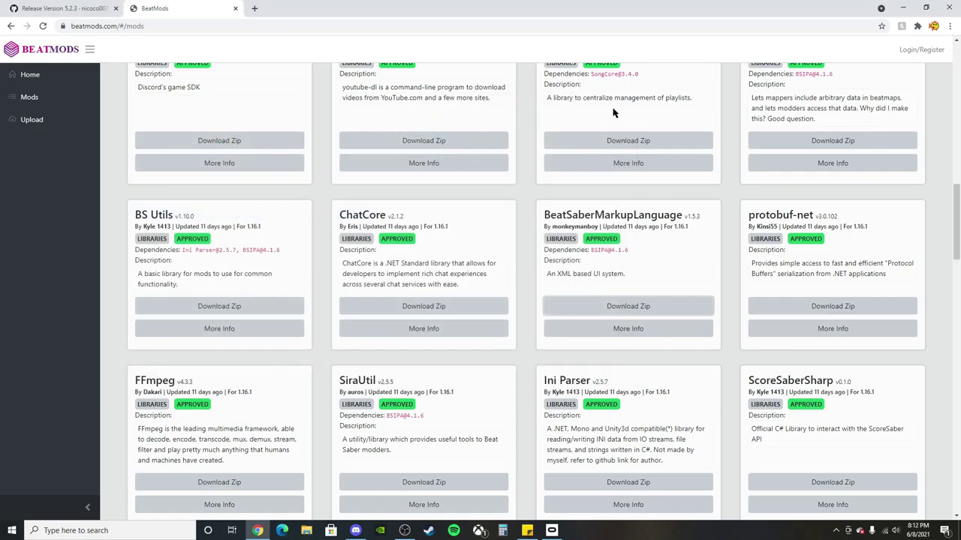
Return to the Custom Avatars 5.2.3 release page on GitHub to review its dependencies.
{"action": "left_click", "coordinate": [52, 8]}
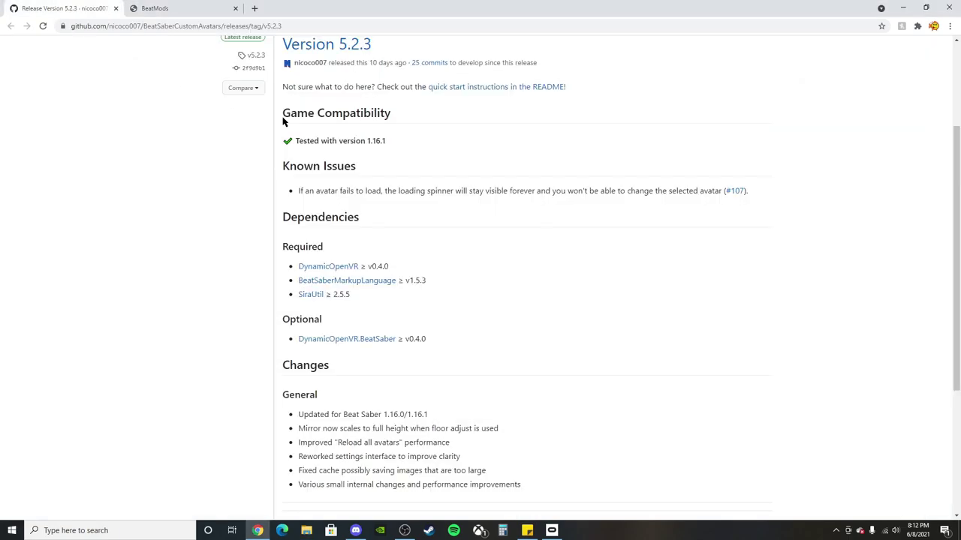
{"action": "scroll", "coordinate": [431, 343], "scroll_direction": "down", "scroll_amount": 3}
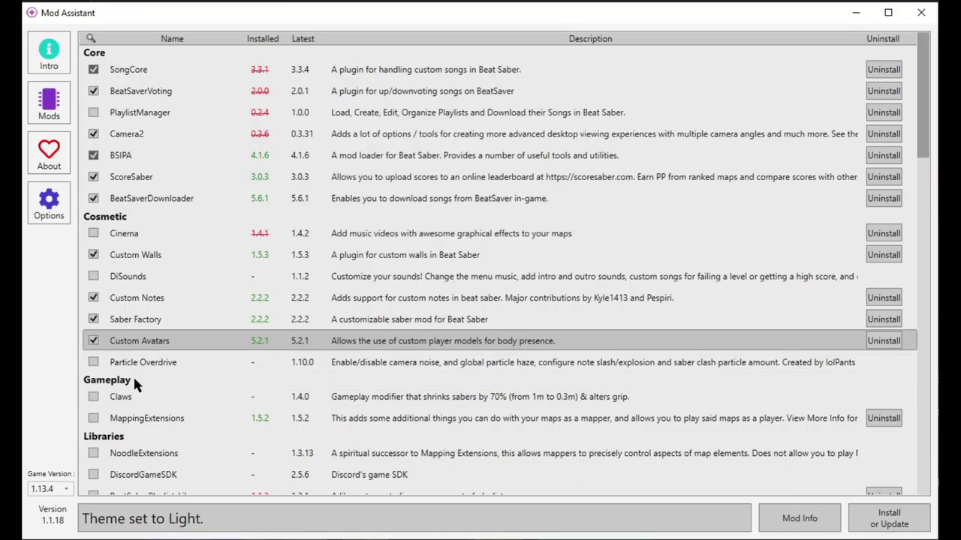
In Mod Assistant's mod list, select MappingExtensions under Gameplay and HitScoreVisualizer under Practice / Training.
{"action": "scroll", "coordinate": [133, 380], "scroll_direction": "down", "scroll_amount": 2}
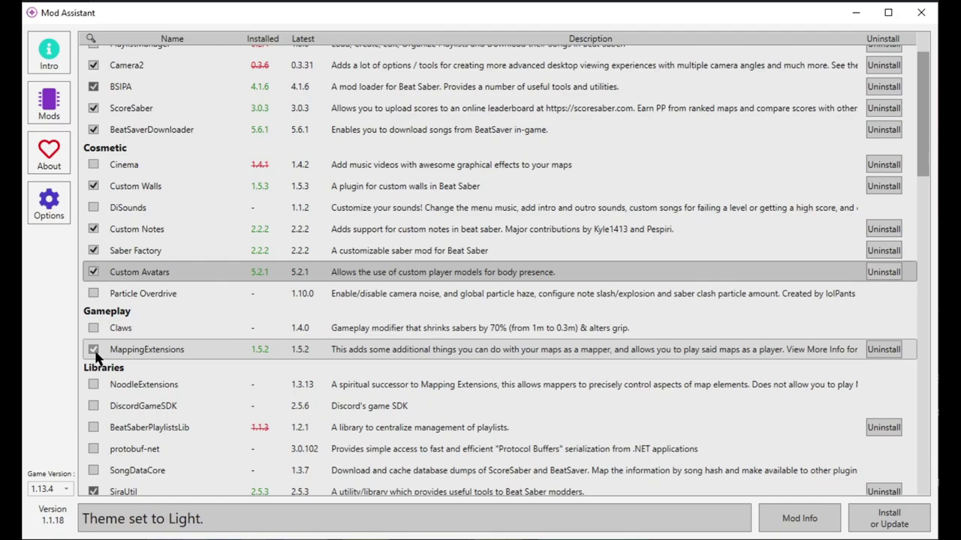
{"action": "scroll", "coordinate": [130, 279], "scroll_direction": "down", "scroll_amount": 3}
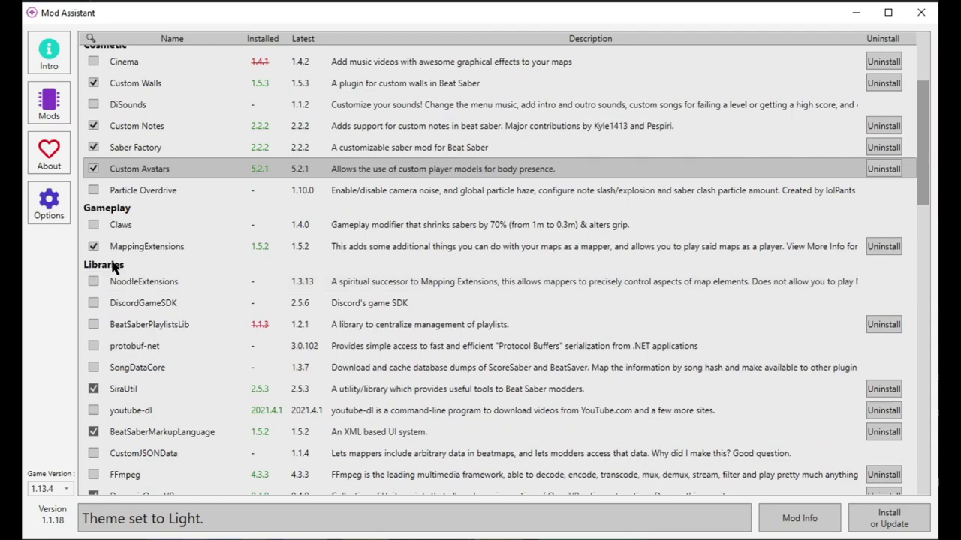
{"action": "scroll", "coordinate": [111, 442], "scroll_direction": "down", "scroll_amount": 2}
{"action": "scroll", "coordinate": [109, 434], "scroll_direction": "down", "scroll_amount": 8}
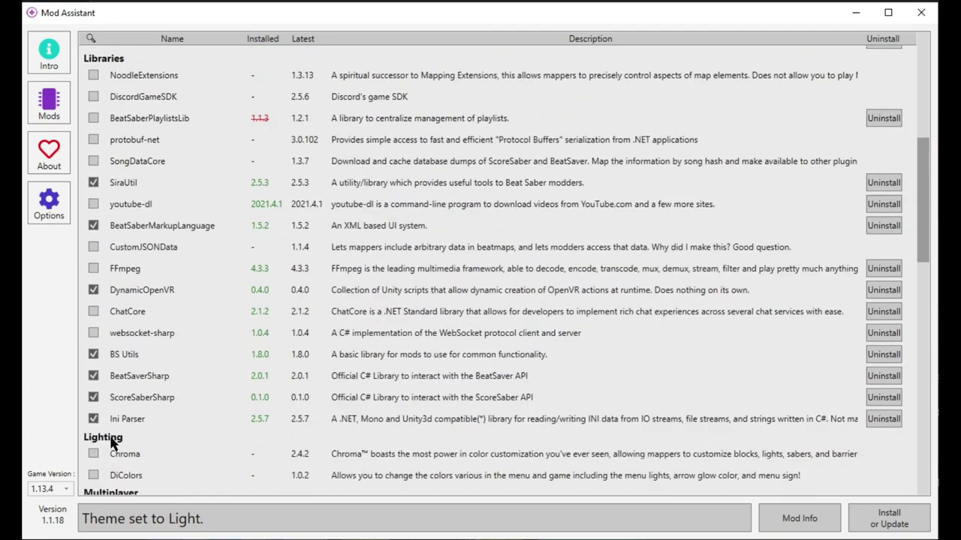
{"action": "scroll", "coordinate": [111, 444], "scroll_direction": "down", "scroll_amount": 2}
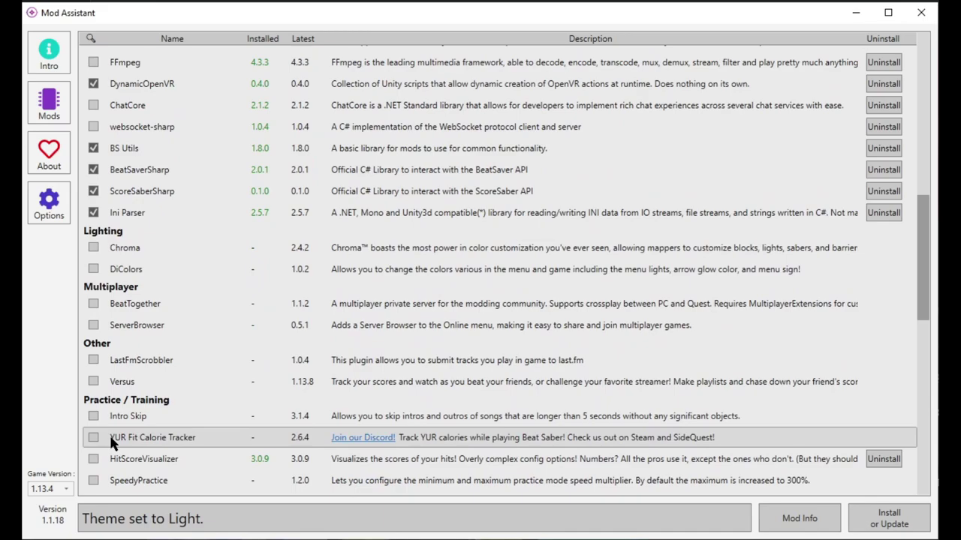
{"action": "scroll", "coordinate": [111, 443], "scroll_direction": "down", "scroll_amount": 1}
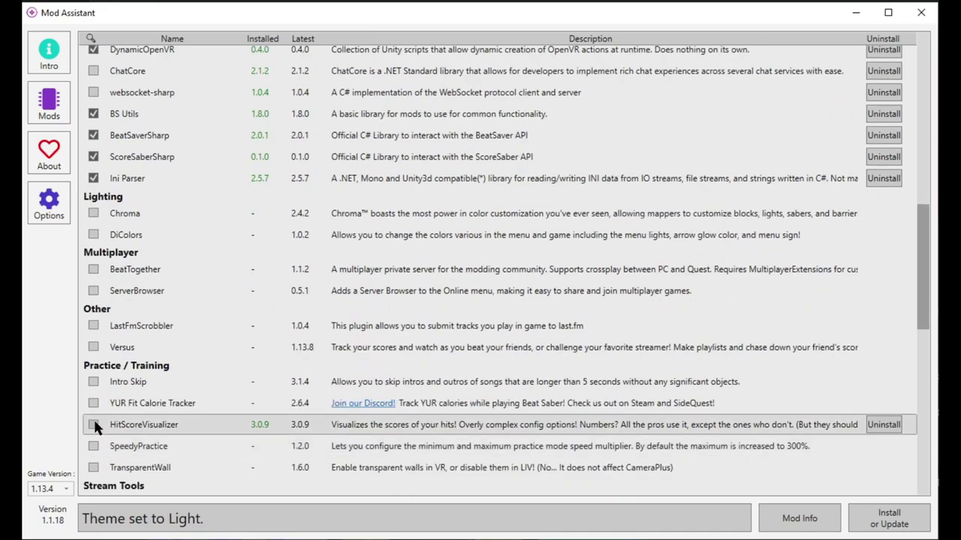
{"action": "left_click", "coordinate": [94, 424]}
Examine the remaining mod categories, from Stream Tools through UI Enhancements, and go back over the list toward Libraries.
{"action": "scroll", "coordinate": [101, 421], "scroll_direction": "down", "scroll_amount": 3}
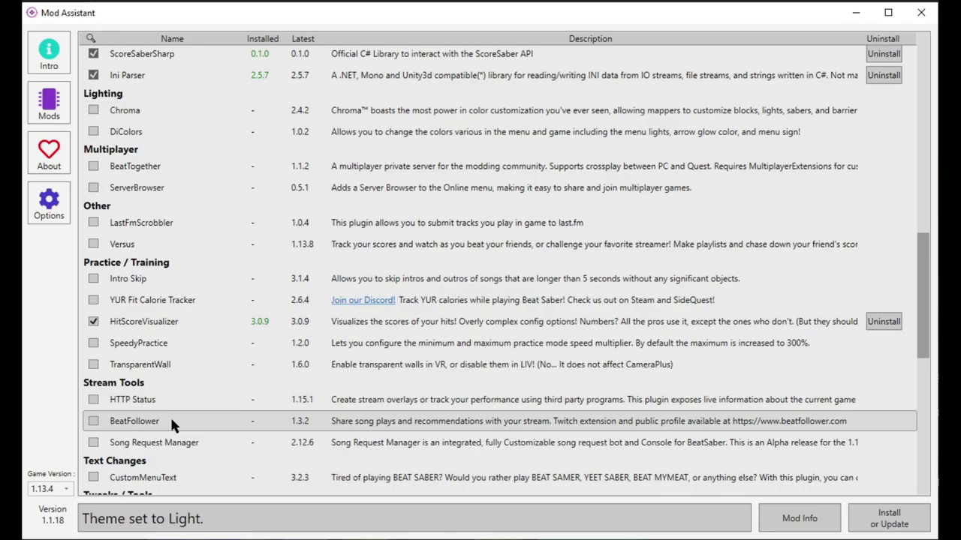
{"action": "scroll", "coordinate": [169, 418], "scroll_direction": "down", "scroll_amount": 1}
{"action": "scroll", "coordinate": [170, 423], "scroll_direction": "down", "scroll_amount": 2}
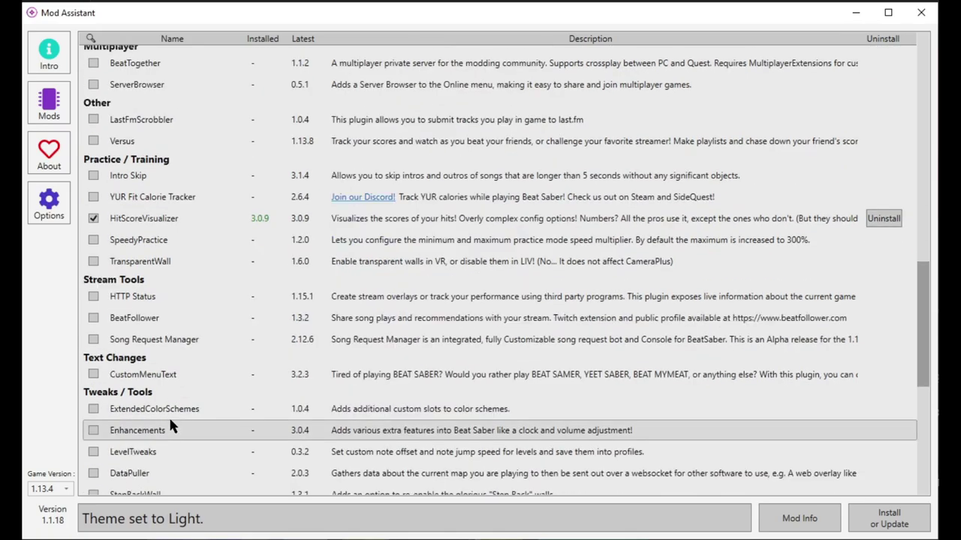
{"action": "scroll", "coordinate": [169, 422], "scroll_direction": "down", "scroll_amount": 9}
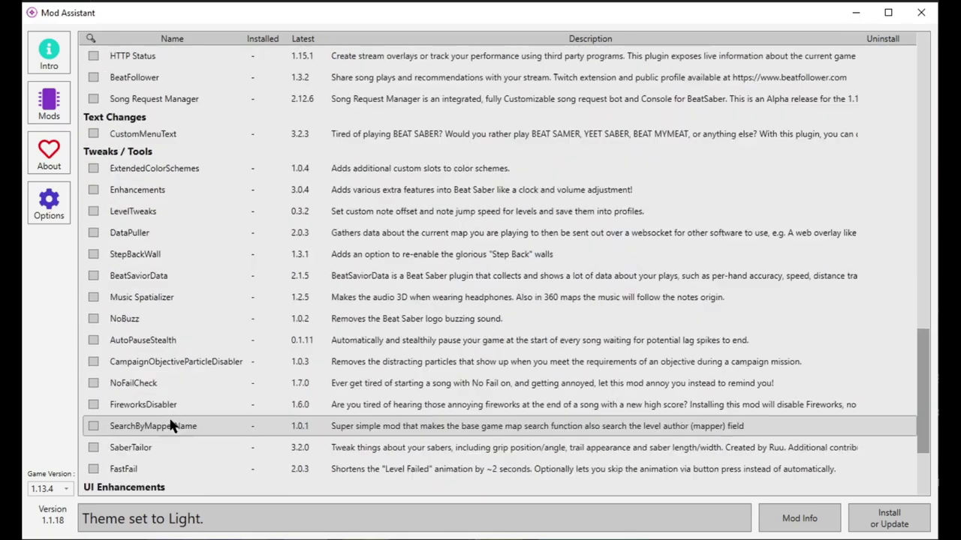
{"action": "scroll", "coordinate": [166, 419], "scroll_direction": "down", "scroll_amount": 2}
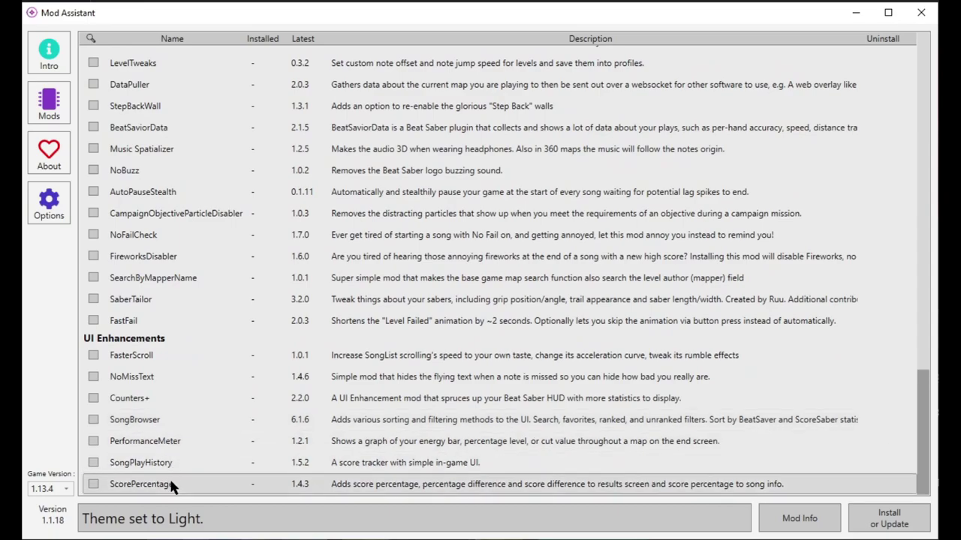
{"action": "scroll", "coordinate": [158, 350], "scroll_direction": "up", "scroll_amount": 2}
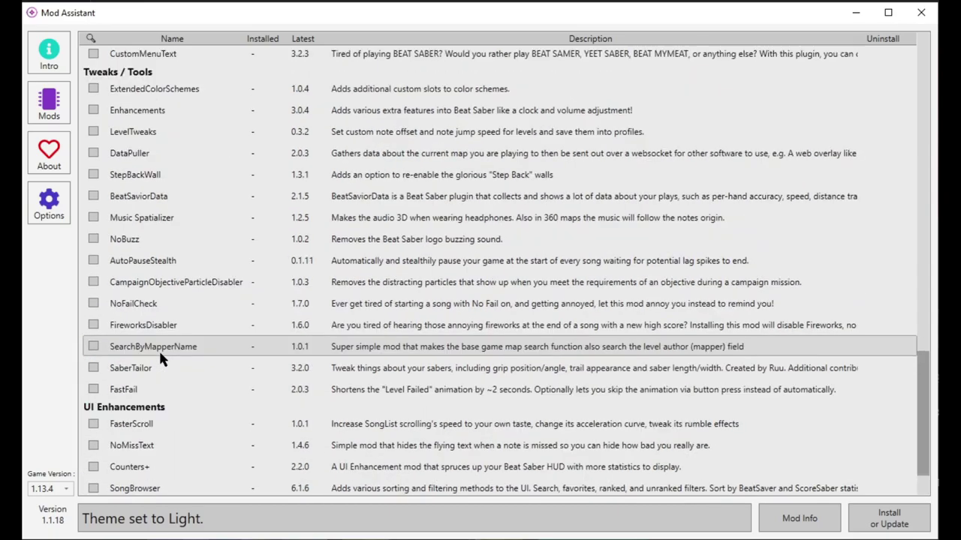
{"action": "scroll", "coordinate": [161, 364], "scroll_direction": "up", "scroll_amount": 11}
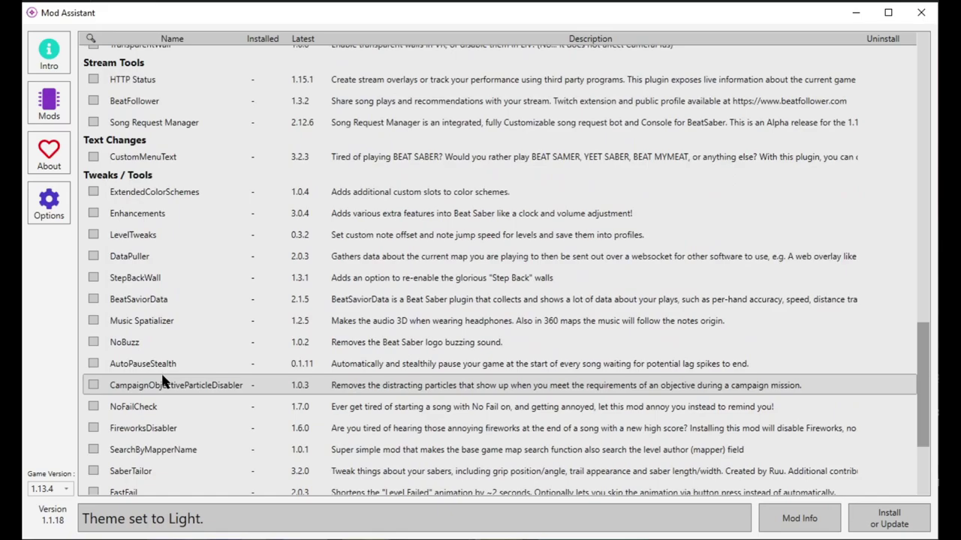
{"action": "scroll", "coordinate": [171, 389], "scroll_direction": "up", "scroll_amount": 1}
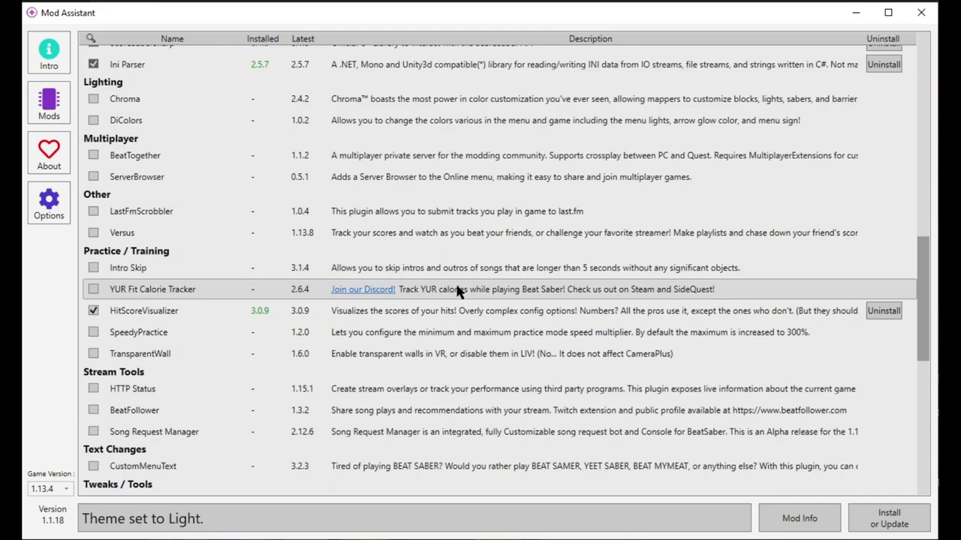
{"action": "scroll", "coordinate": [209, 306], "scroll_direction": "up", "scroll_amount": 3}
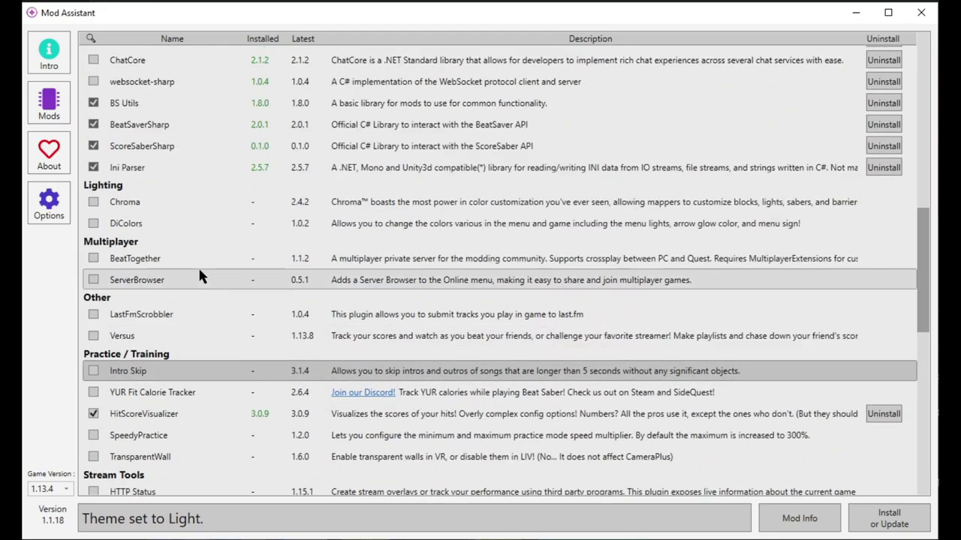
{"action": "scroll", "coordinate": [255, 247], "scroll_direction": "up", "scroll_amount": 1}
{"action": "scroll", "coordinate": [268, 225], "scroll_direction": "up", "scroll_amount": 2}
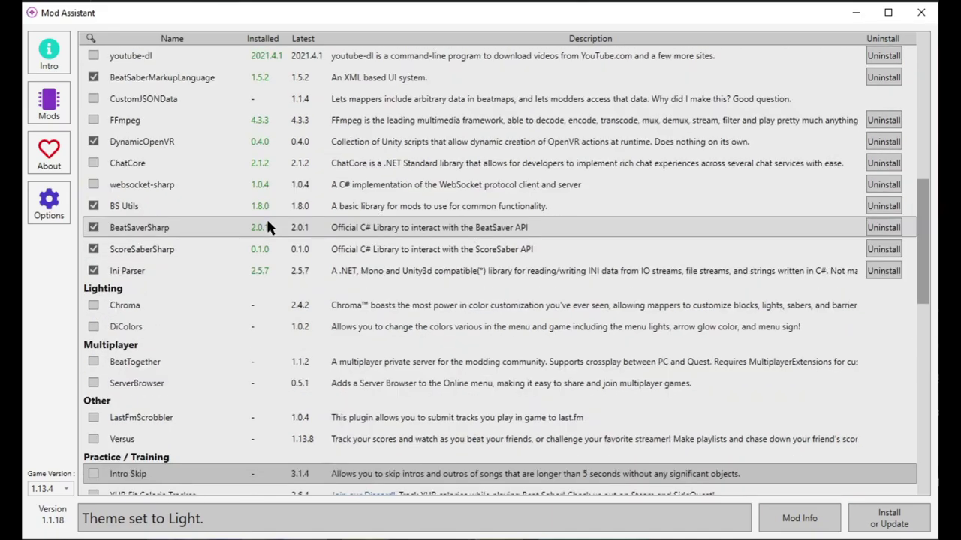
Install or update all the currently selected mods for game version 1.13.4.
{"action": "scroll", "coordinate": [268, 227], "scroll_direction": "up", "scroll_amount": 3}
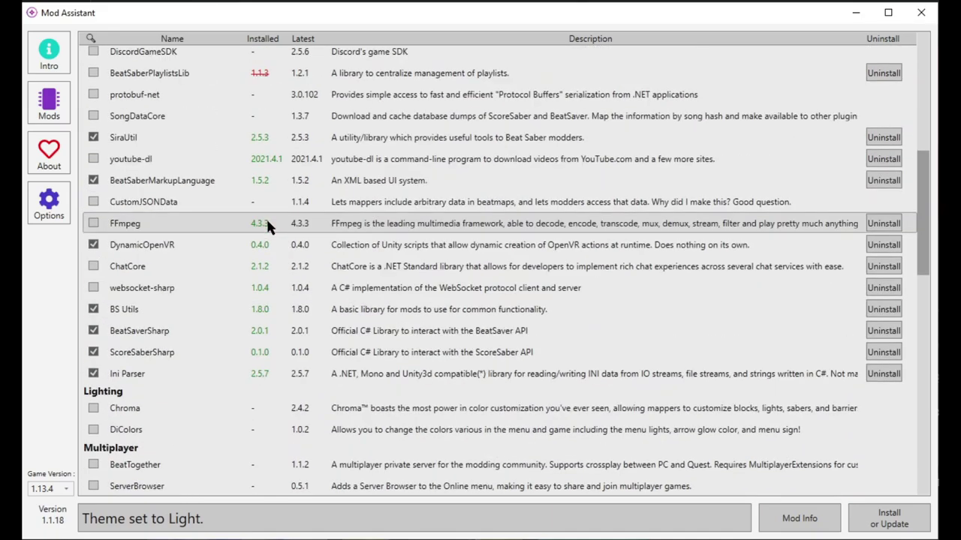
{"action": "scroll", "coordinate": [266, 223], "scroll_direction": "up", "scroll_amount": 6}
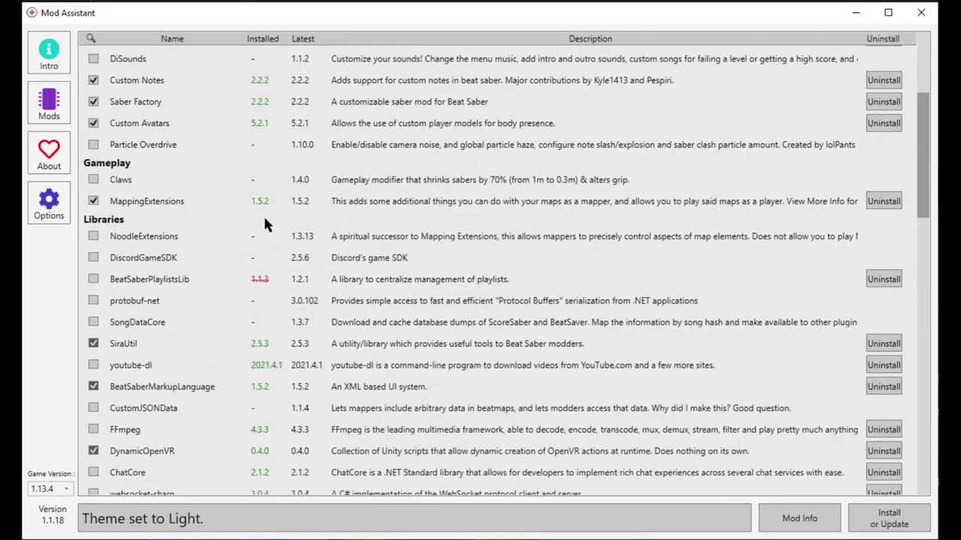
{"action": "scroll", "coordinate": [262, 217], "scroll_direction": "up", "scroll_amount": 6}
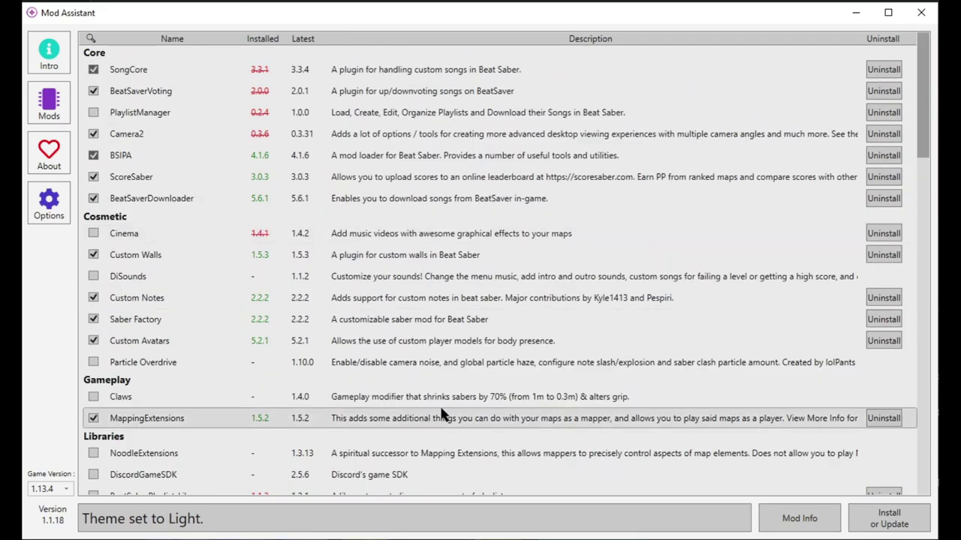
{"action": "left_click", "coordinate": [880, 516]}
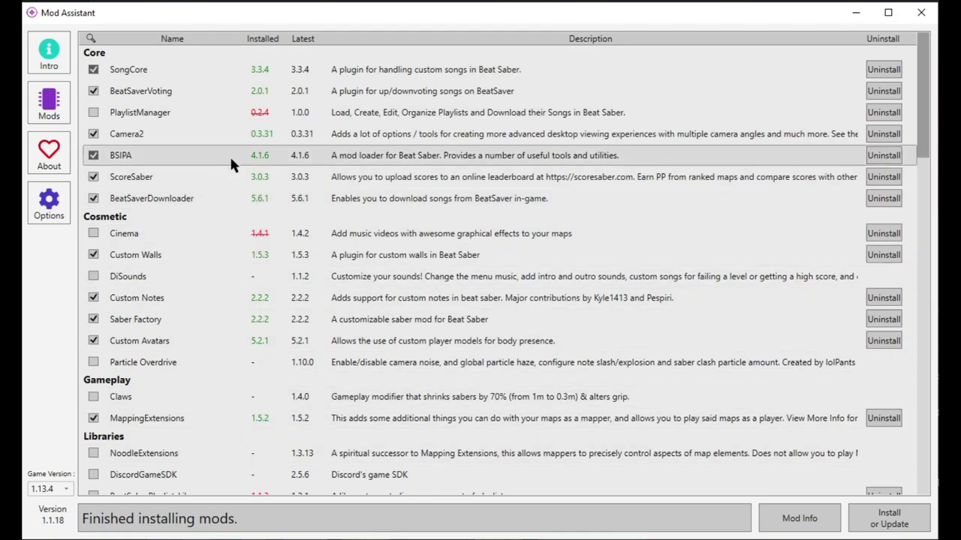
Select PlaylistManager under Core and Cinema under Cosmetic, and install the updated selection.
{"action": "left_click", "coordinate": [178, 114]}
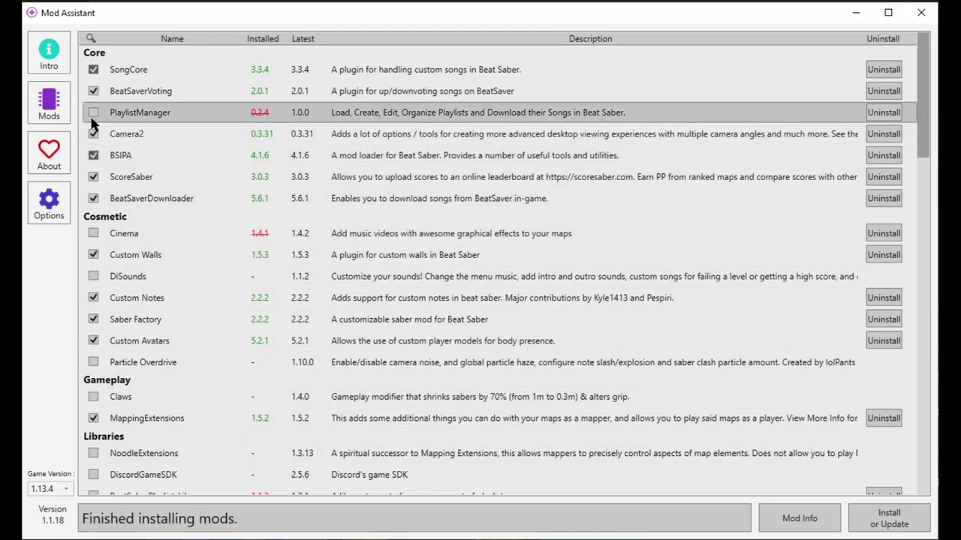
{"action": "key", "text": "space"}
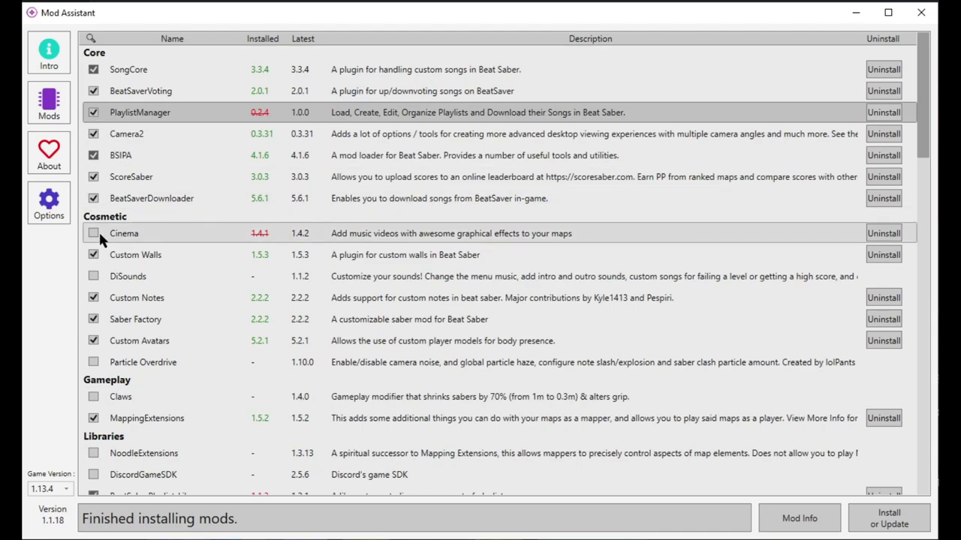
{"action": "left_click", "coordinate": [94, 233]}
{"action": "scroll", "coordinate": [373, 318], "scroll_direction": "down", "scroll_amount": 2}
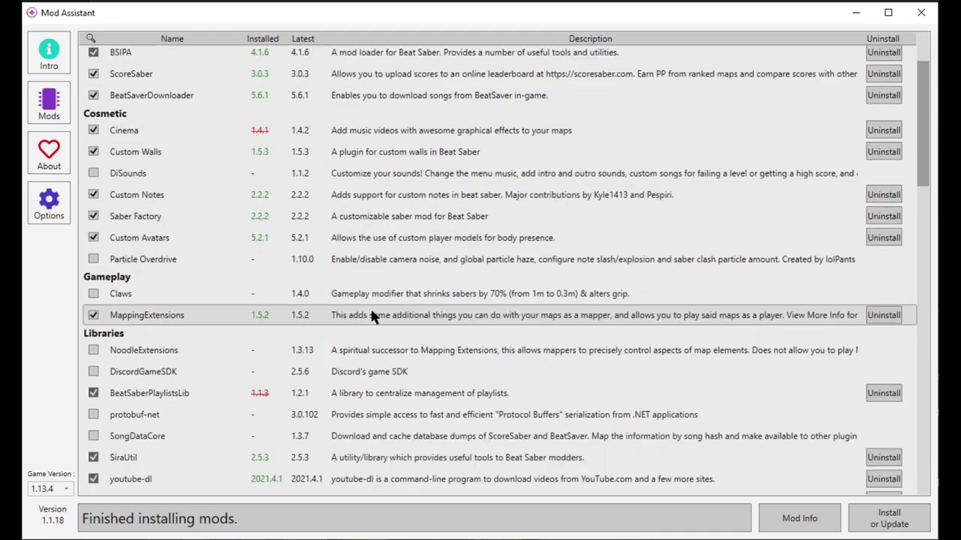
{"action": "left_click", "coordinate": [874, 530]}
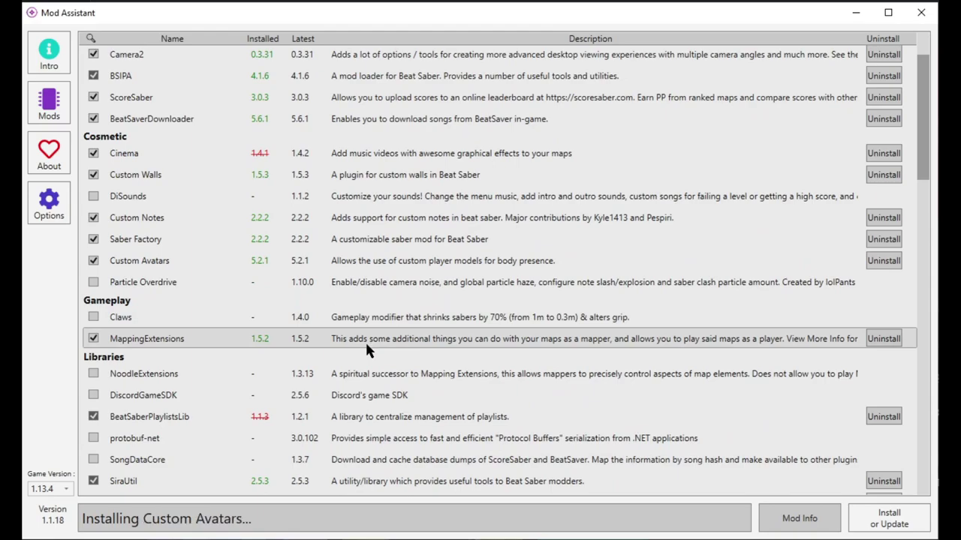
Examine the installed versions across the mod list, from Core through Tweaks / Tools and back to Core.
{"action": "scroll", "coordinate": [402, 406], "scroll_direction": "down", "scroll_amount": 5}
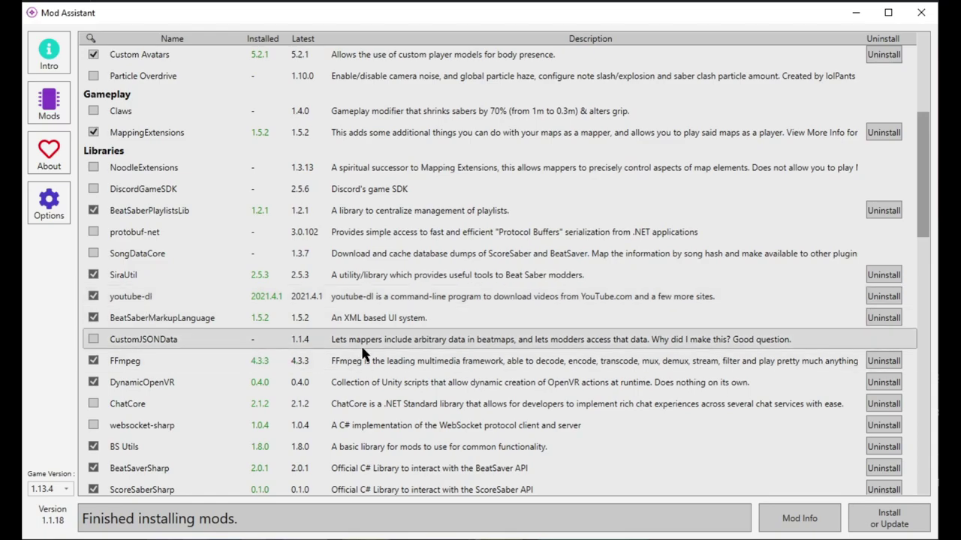
{"action": "scroll", "coordinate": [361, 351], "scroll_direction": "up", "scroll_amount": 5}
{"action": "scroll", "coordinate": [362, 350], "scroll_direction": "up", "scroll_amount": 1}
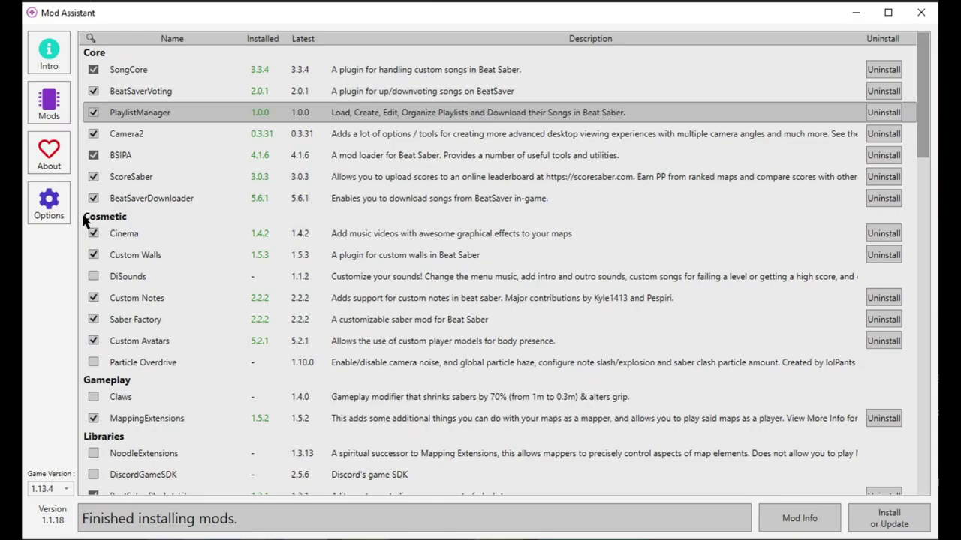
{"action": "scroll", "coordinate": [283, 279], "scroll_direction": "down", "scroll_amount": 10}
{"action": "scroll", "coordinate": [298, 312], "scroll_direction": "up", "scroll_amount": 7}
{"action": "scroll", "coordinate": [298, 312], "scroll_direction": "up", "scroll_amount": 3}
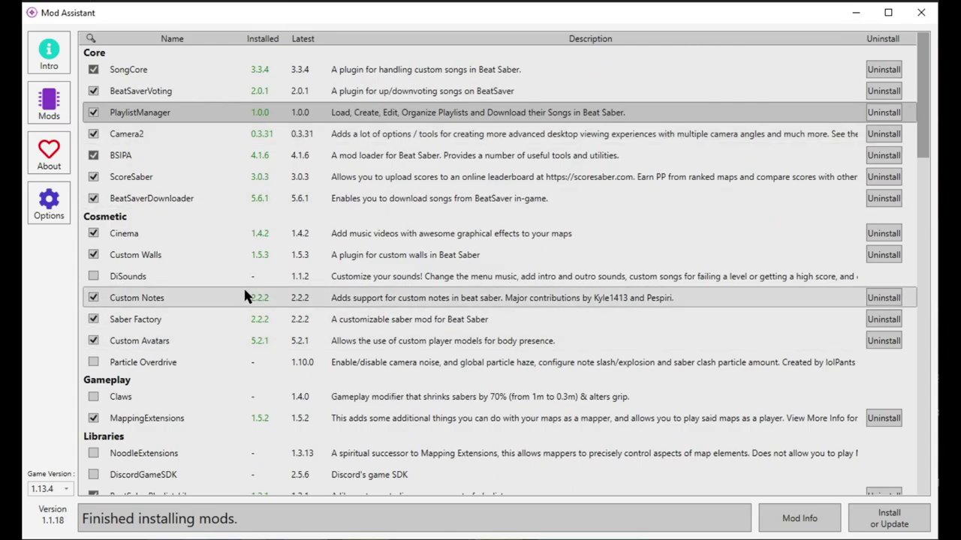
{"action": "scroll", "coordinate": [244, 296], "scroll_direction": "down", "scroll_amount": 18}
{"action": "scroll", "coordinate": [274, 289], "scroll_direction": "down", "scroll_amount": 3}
{"action": "scroll", "coordinate": [279, 289], "scroll_direction": "up", "scroll_amount": 15}
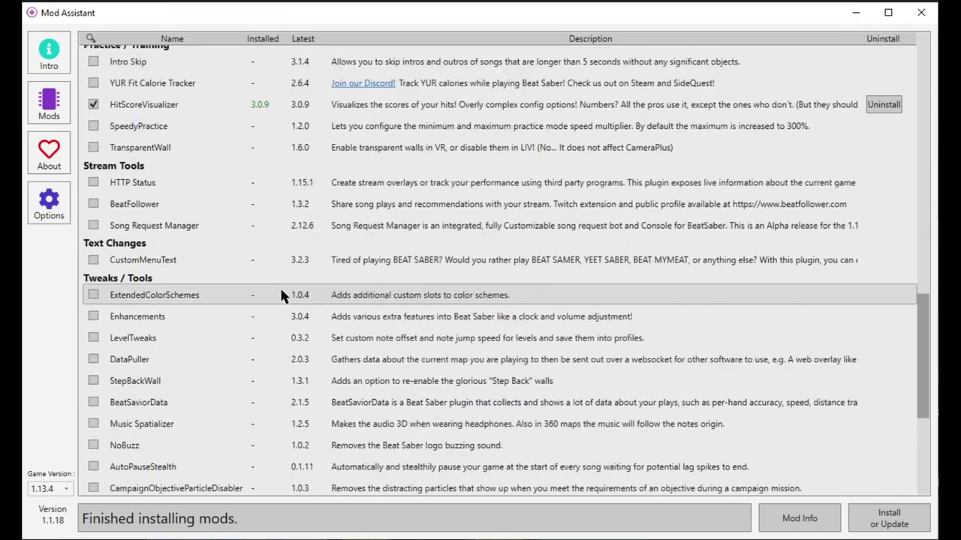
{"action": "scroll", "coordinate": [282, 302], "scroll_direction": "up", "scroll_amount": 5}
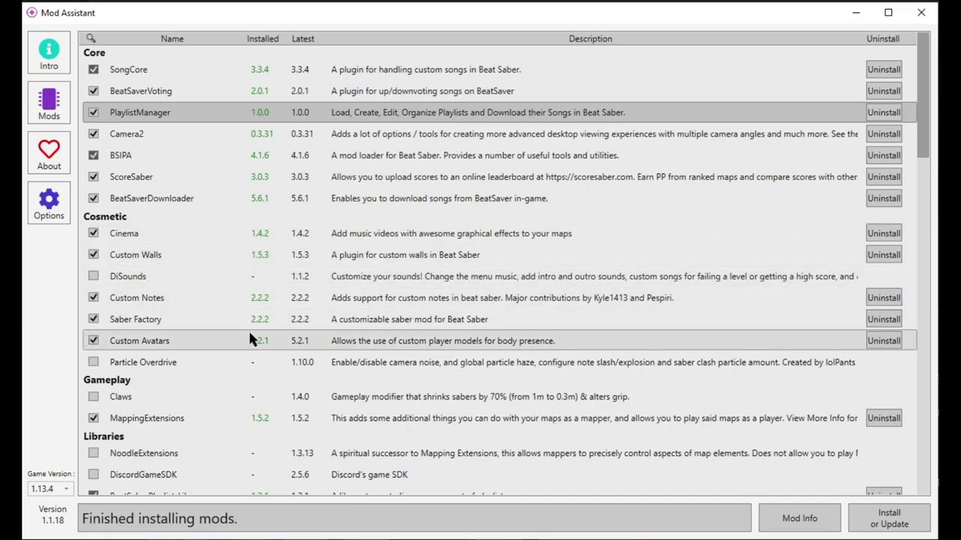
Close Mod Assistant and check the full path of the Steam Beat Saber folder.
{"action": "left_click", "coordinate": [928, 18]}
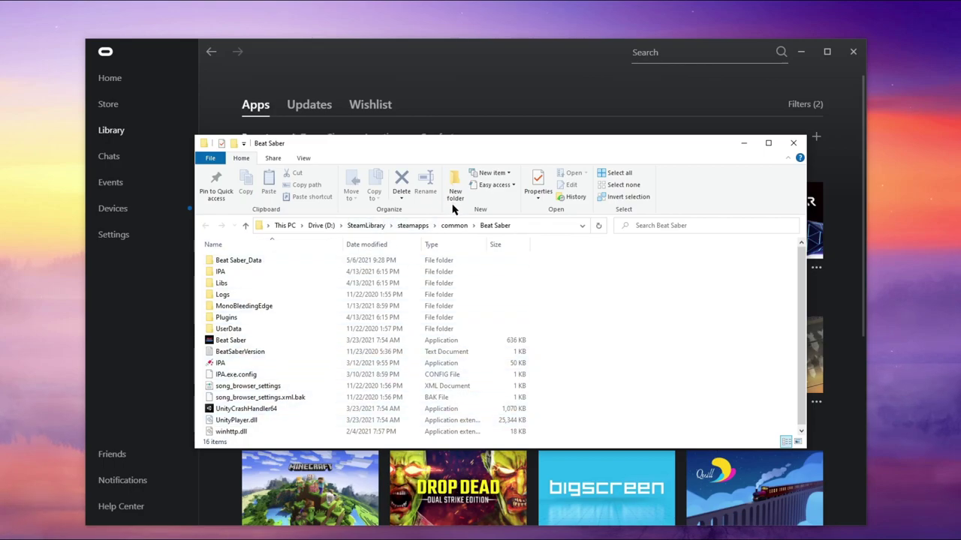
{"action": "left_click", "coordinate": [266, 226]}
{"action": "left_click", "coordinate": [266, 227]}
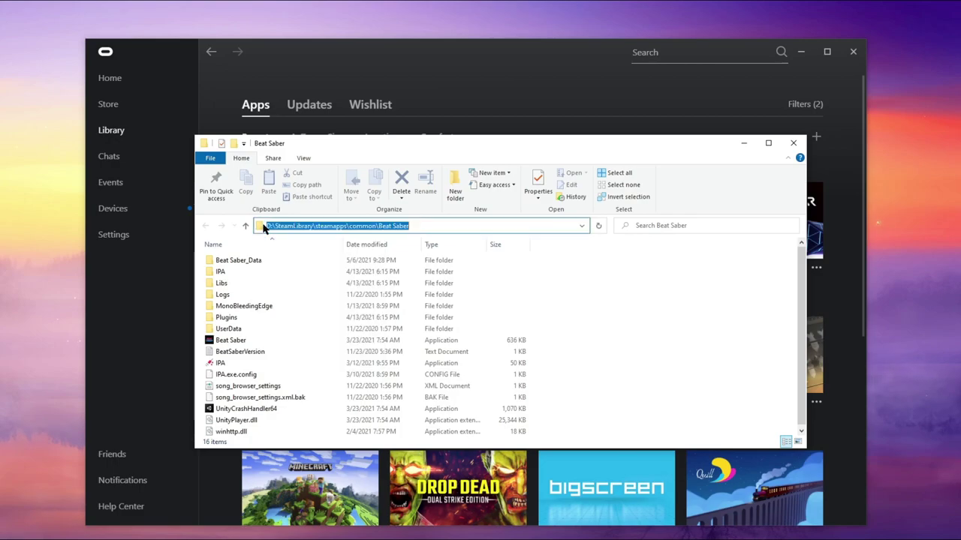
{"action": "left_click", "coordinate": [662, 270]}
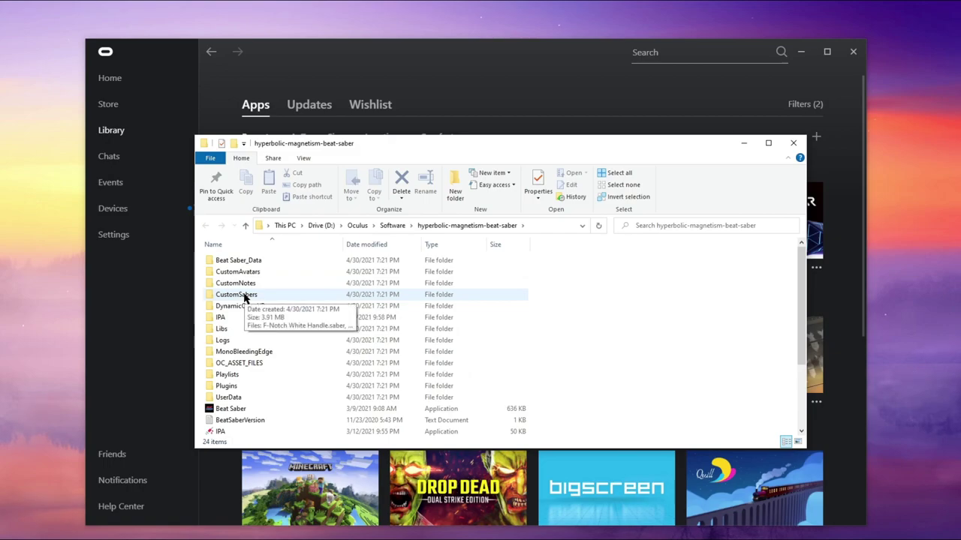
Open the CustomSabers and CustomAvatars folders of hyperbolic-magnetism-beat-saber in separate windows and arrange them side by side.
{"action": "right_click", "coordinate": [244, 295]}
{"action": "left_click", "coordinate": [266, 316]}
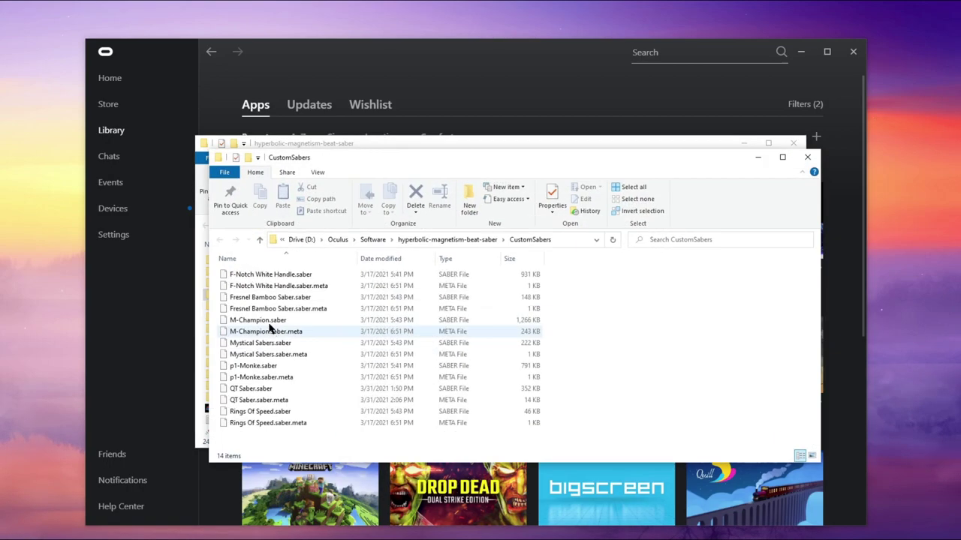
{"action": "left_click_drag", "start_coordinate": [423, 163], "coordinate": [682, 144]}
{"action": "double_click", "coordinate": [255, 274]}
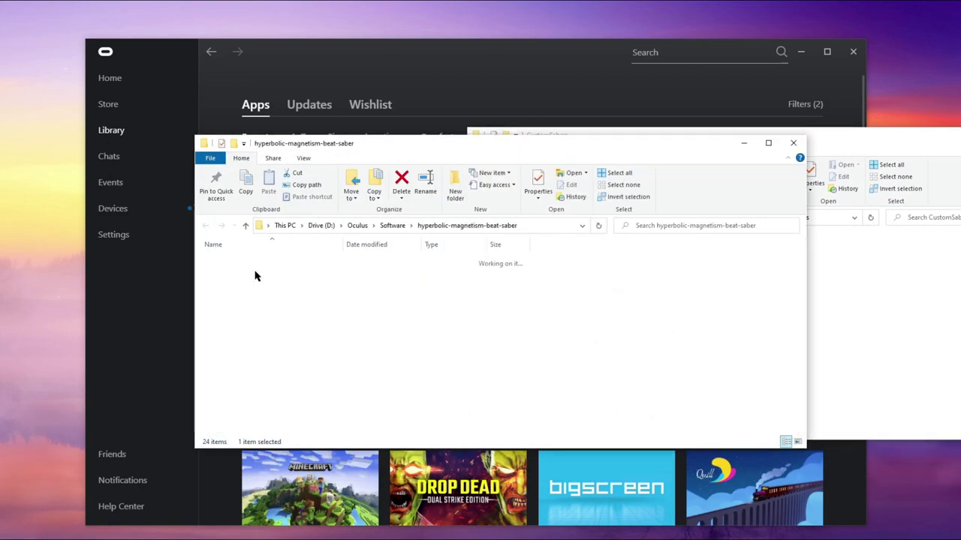
{"action": "left_click_drag", "start_coordinate": [509, 149], "coordinate": [274, 145]}
{"action": "left_click", "coordinate": [628, 148]}
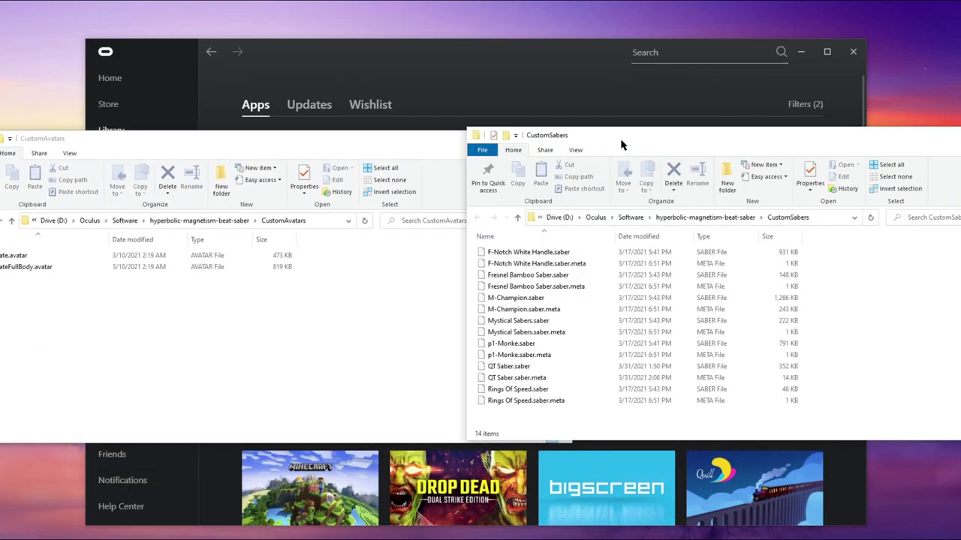
{"action": "left_click", "coordinate": [175, 138]}
{"action": "left_click", "coordinate": [684, 142]}
Switch to the BeastSaber pages in Chrome and browse the custom avatars on offer.
{"action": "left_click", "coordinate": [234, 538]}
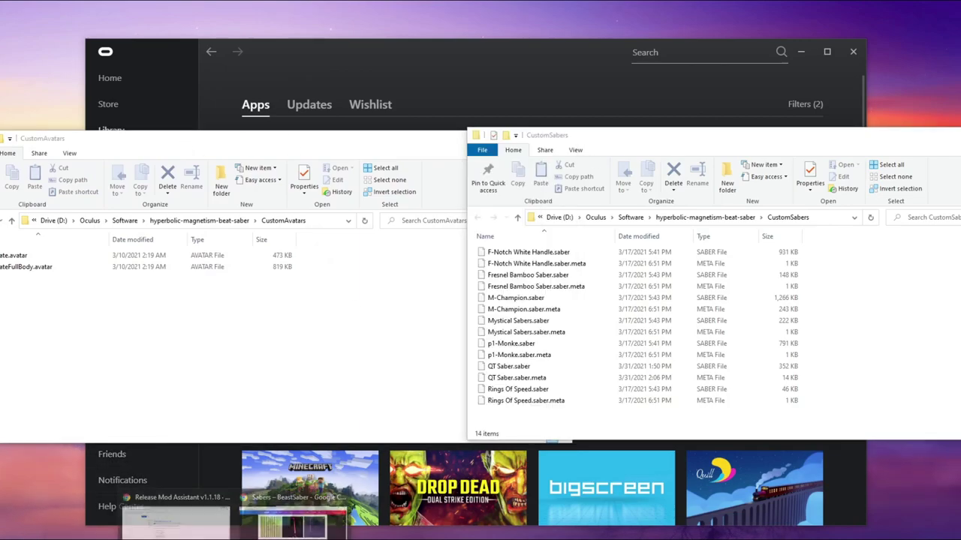
{"action": "left_click", "coordinate": [274, 513]}
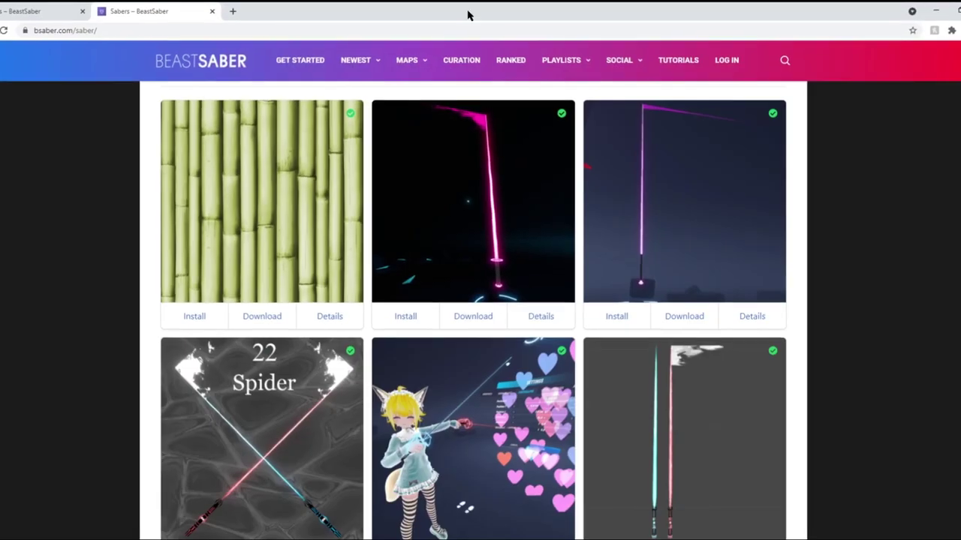
{"action": "left_click", "coordinate": [75, 8]}
{"action": "left_click", "coordinate": [126, 6]}
{"action": "key", "text": "ctrl+shift+Tab"}
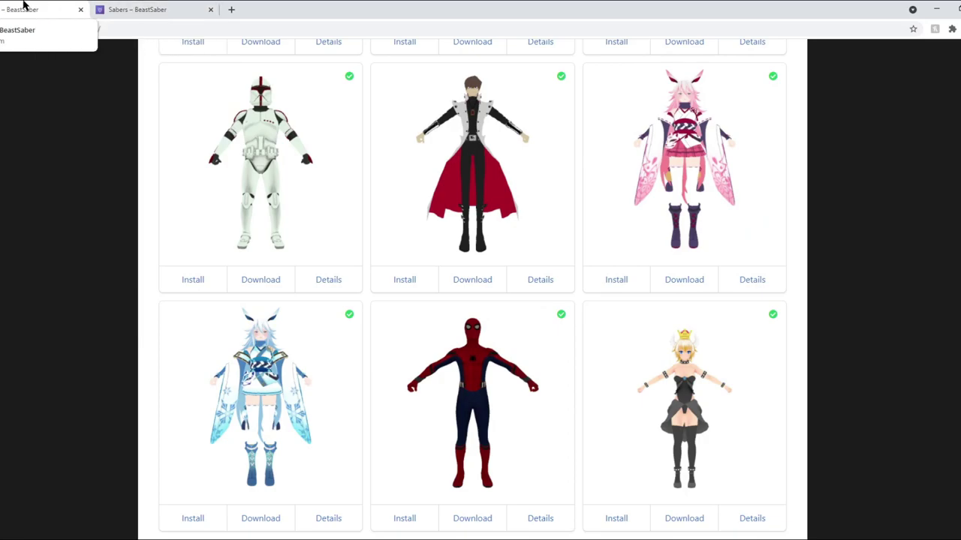
{"action": "scroll", "coordinate": [317, 377], "scroll_direction": "down", "scroll_amount": 10}
{"action": "scroll", "coordinate": [343, 360], "scroll_direction": "up", "scroll_amount": 7}
{"action": "scroll", "coordinate": [347, 374], "scroll_direction": "down", "scroll_amount": 3}
{"action": "scroll", "coordinate": [347, 374], "scroll_direction": "down", "scroll_amount": 4}
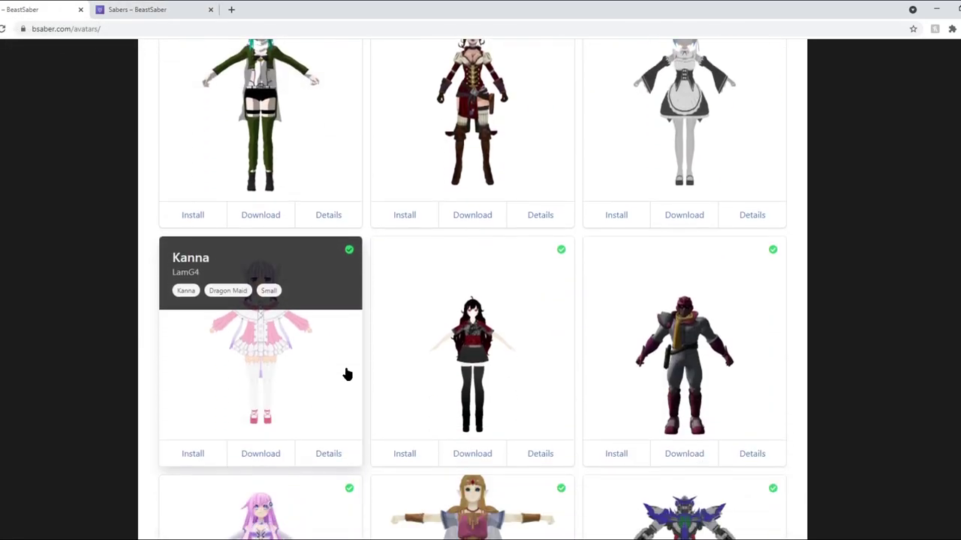
Download the 22-Spider saber from BeastSaber's Sabers page.
{"action": "left_click", "coordinate": [132, 9]}
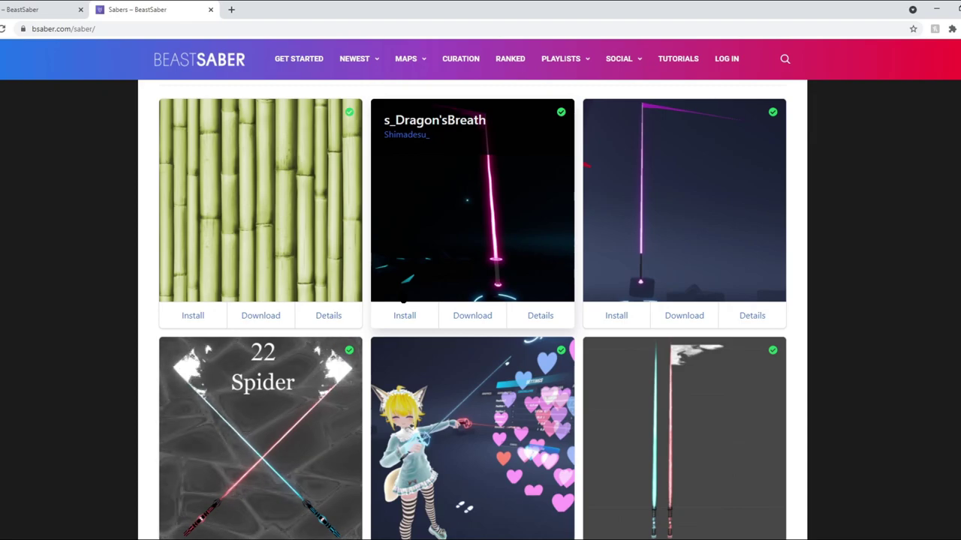
{"action": "scroll", "coordinate": [366, 323], "scroll_direction": "down", "scroll_amount": 3}
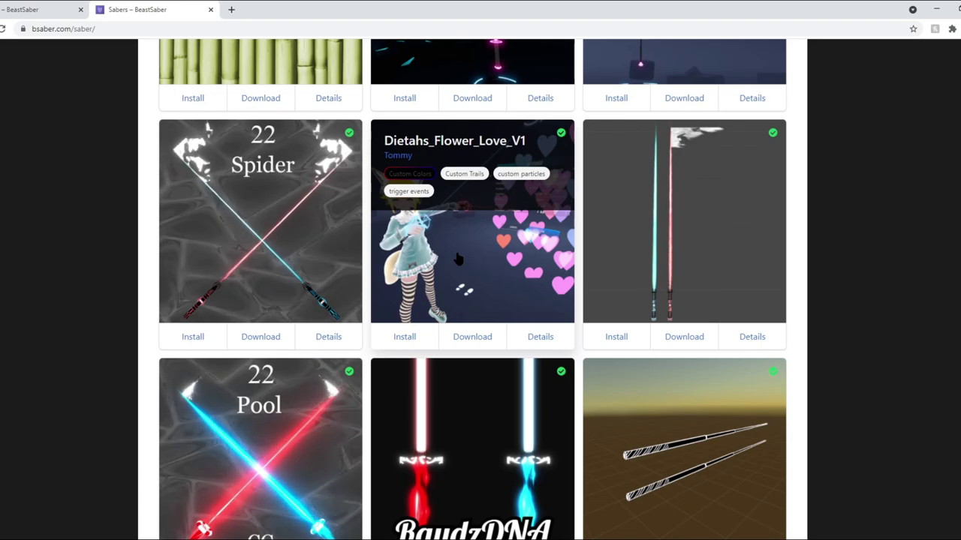
{"action": "left_click", "coordinate": [248, 337]}
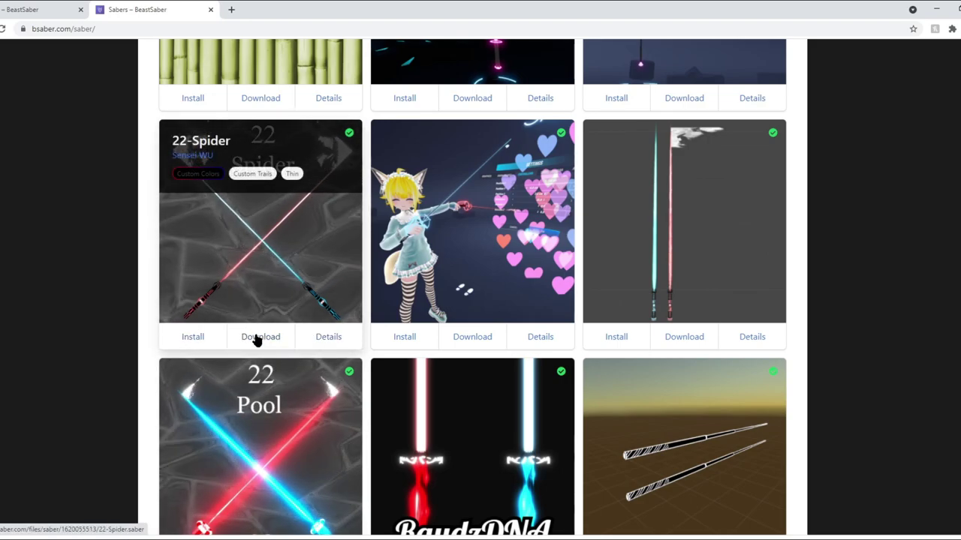
Return to the avatars listing and download the Spider-Man avatar from page 6.
{"action": "left_click", "coordinate": [19, 9]}
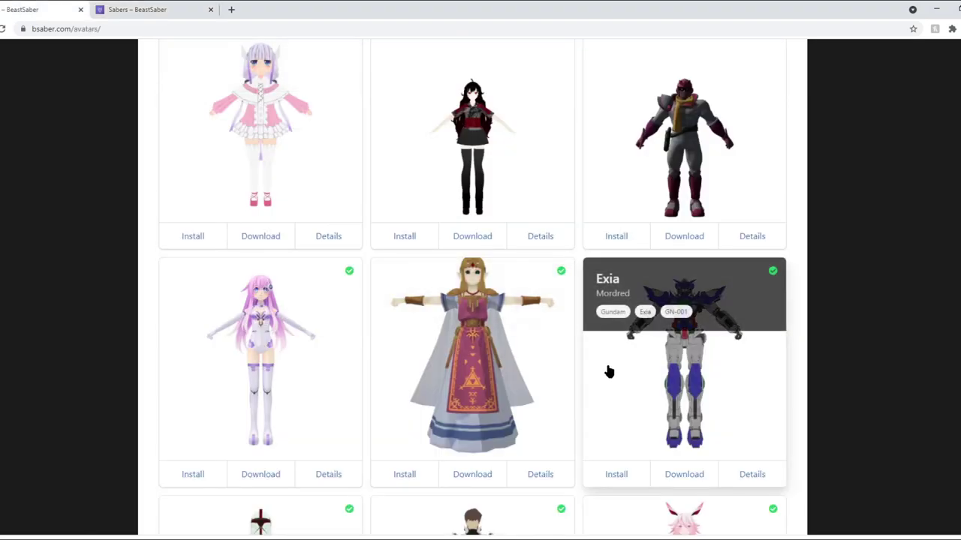
{"action": "scroll", "coordinate": [719, 338], "scroll_direction": "down", "scroll_amount": 10}
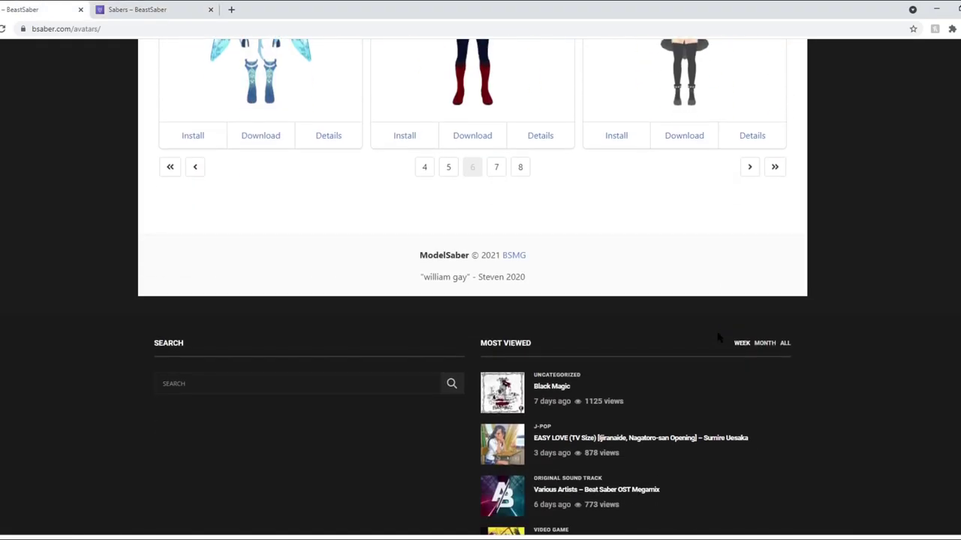
{"action": "scroll", "coordinate": [719, 338], "scroll_direction": "up", "scroll_amount": 5}
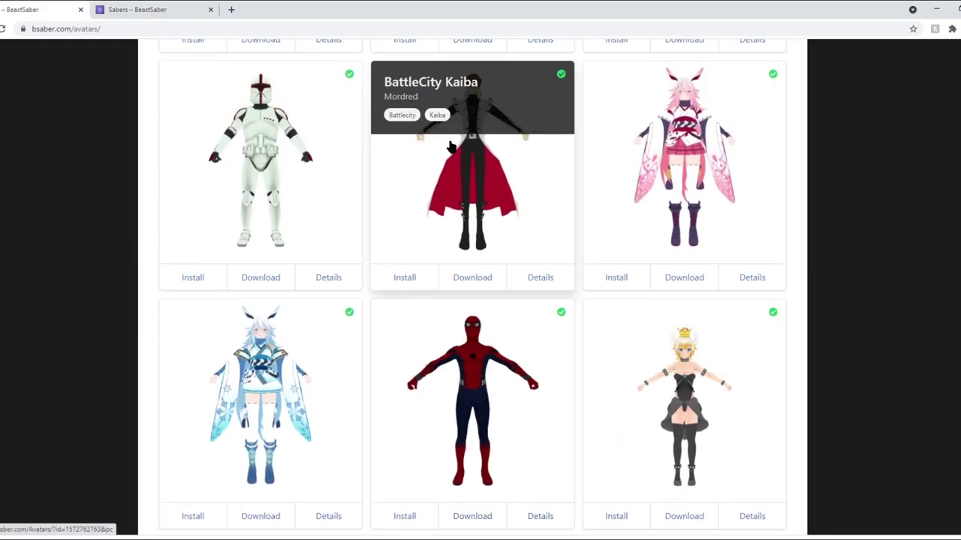
{"action": "scroll", "coordinate": [478, 292], "scroll_direction": "down", "scroll_amount": 4}
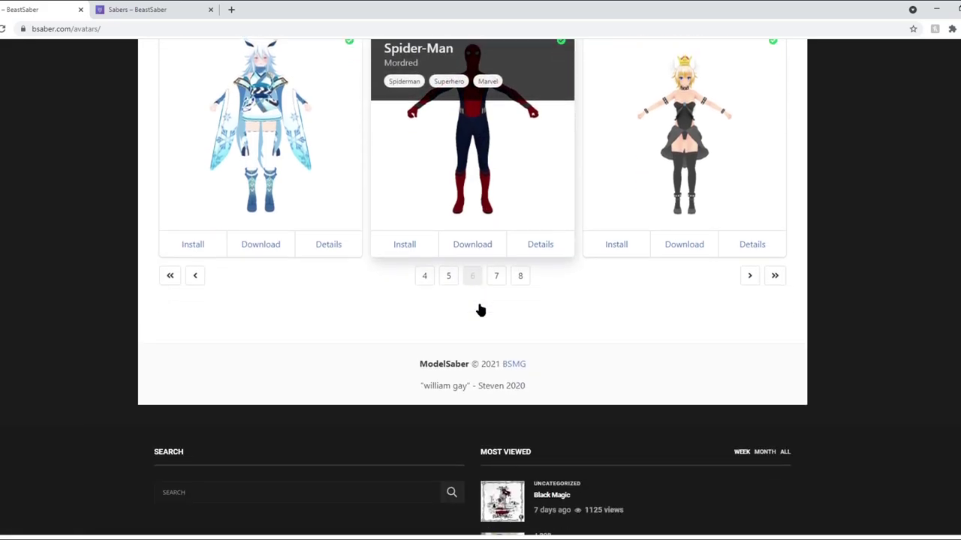
Download the Darth Vader avatar from page 7 of the avatars listing, allowing modelsaber.com to download multiple files.
{"action": "left_click", "coordinate": [500, 277]}
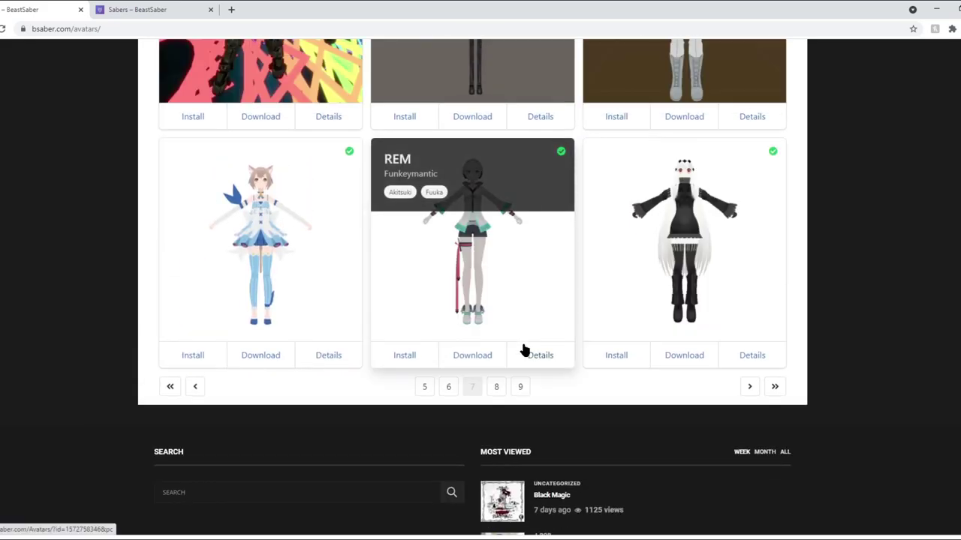
{"action": "scroll", "coordinate": [646, 323], "scroll_direction": "up", "scroll_amount": 10}
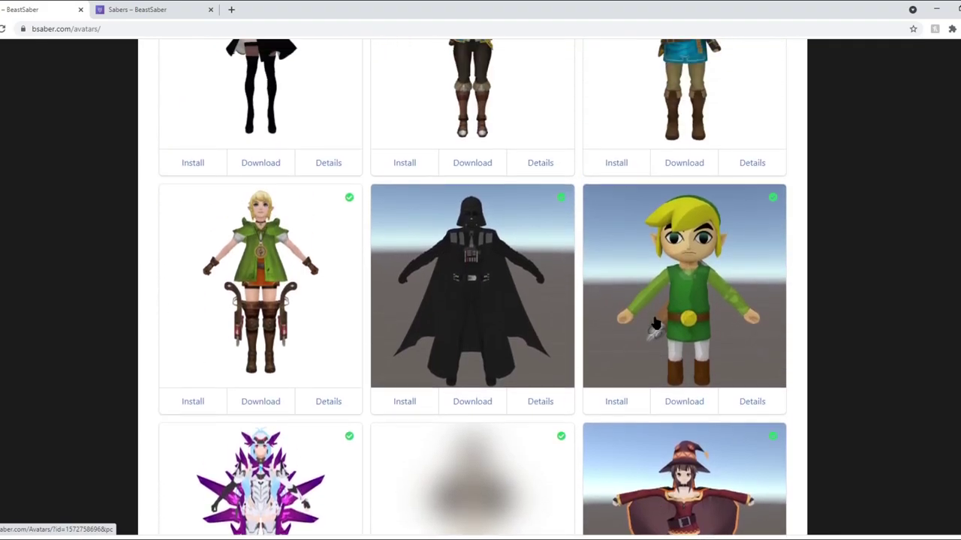
{"action": "left_click", "coordinate": [472, 402]}
{"action": "scroll", "coordinate": [480, 398], "scroll_direction": "up", "scroll_amount": 4}
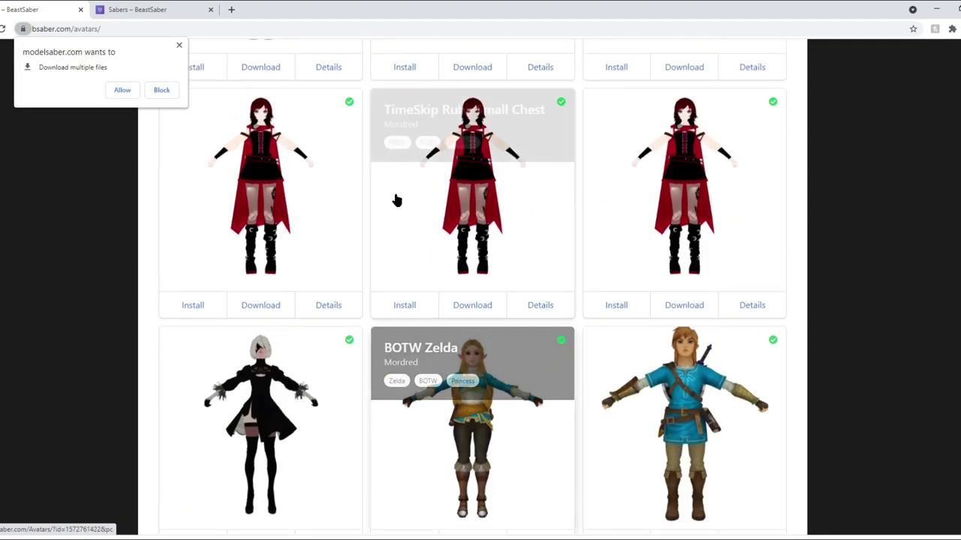
{"action": "left_click", "coordinate": [122, 91]}
Open the Downloads folder and collapse every date group except Today to show the new avatar and saber files.
{"action": "scroll", "coordinate": [300, 263], "scroll_direction": "up", "scroll_amount": 5}
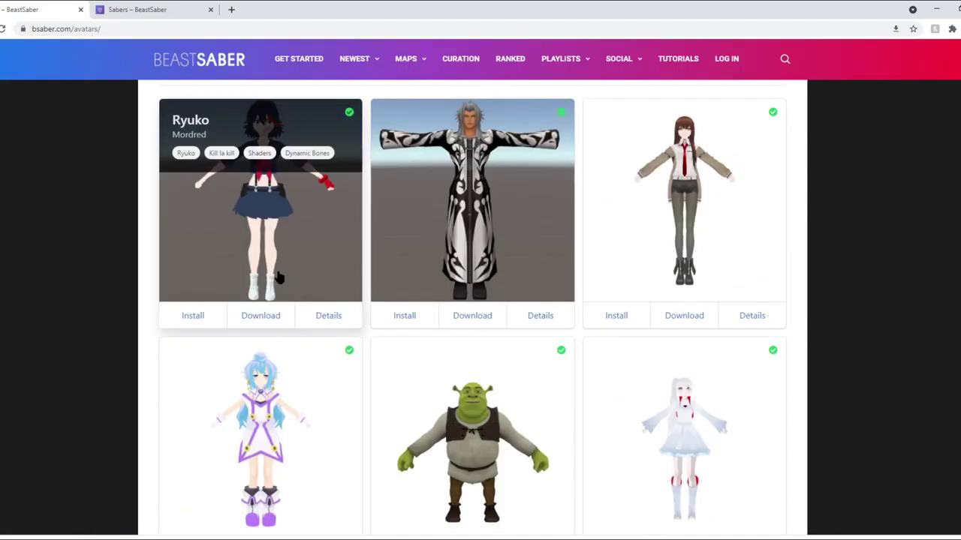
{"action": "scroll", "coordinate": [315, 304], "scroll_direction": "down", "scroll_amount": 4}
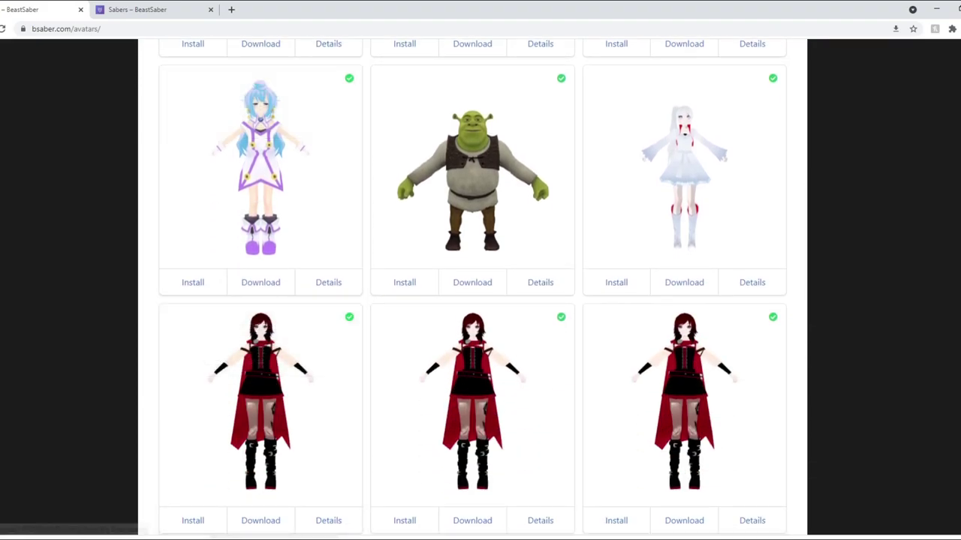
{"action": "left_click", "coordinate": [195, 538]}
{"action": "left_click", "coordinate": [100, 505]}
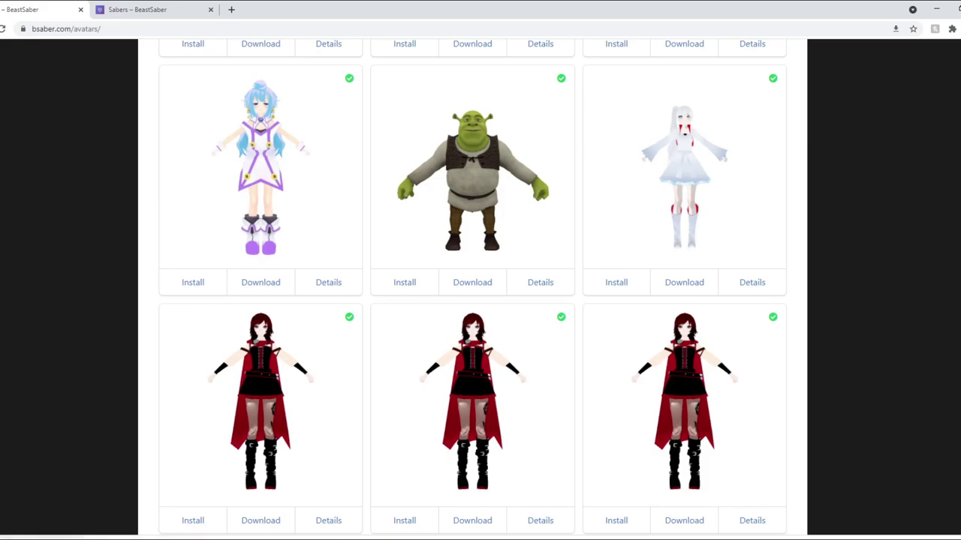
{"action": "left_click", "coordinate": [181, 538]}
{"action": "left_click", "coordinate": [86, 513]}
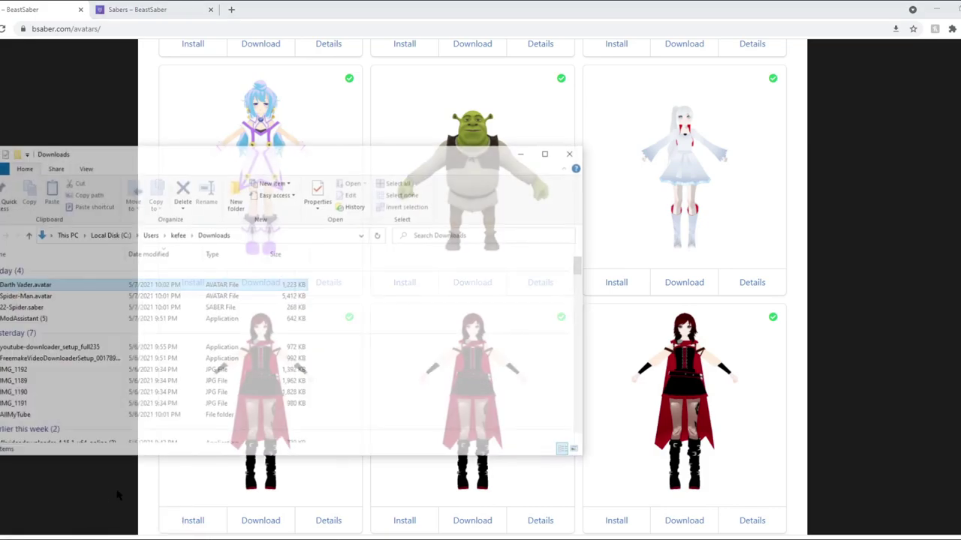
{"action": "left_click", "coordinate": [489, 323]}
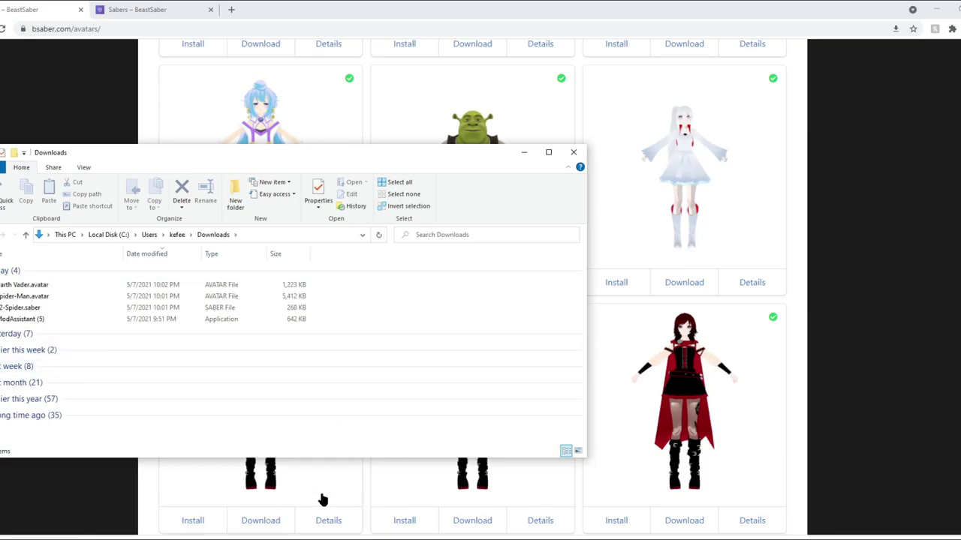
Bring the game's CustomAvatars folder window in front of the Downloads folder.
{"action": "left_click", "coordinate": [289, 538]}
{"action": "left_click", "coordinate": [164, 519]}
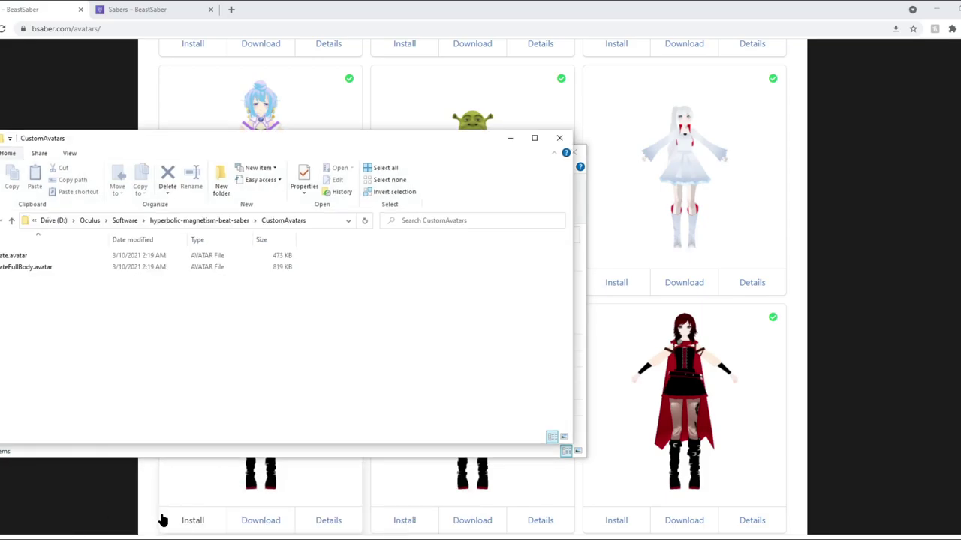